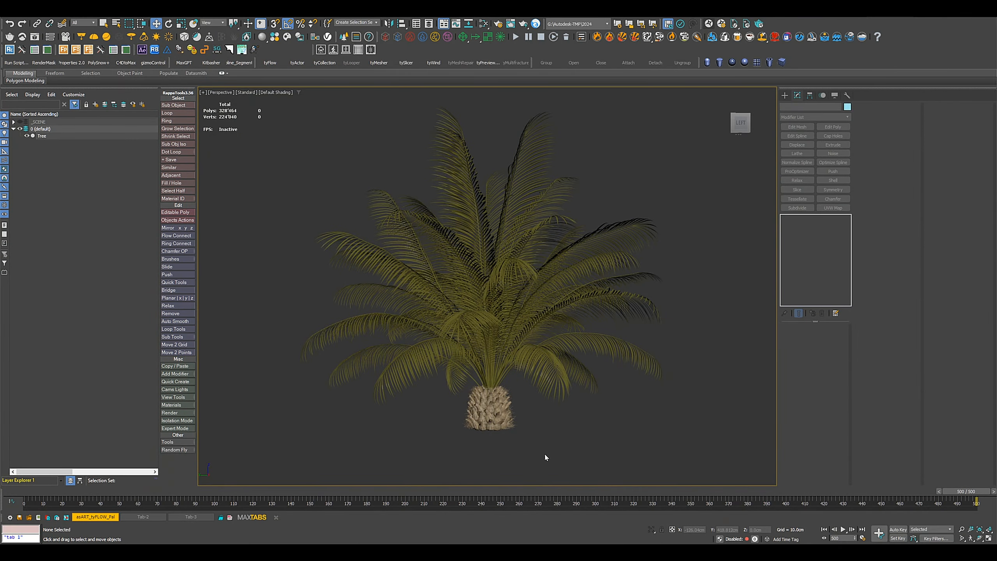
Select the palm tree and look at its source asset, Oil Palm 15-06, in the Chaos Cosmos browser.
left_click(505, 414)
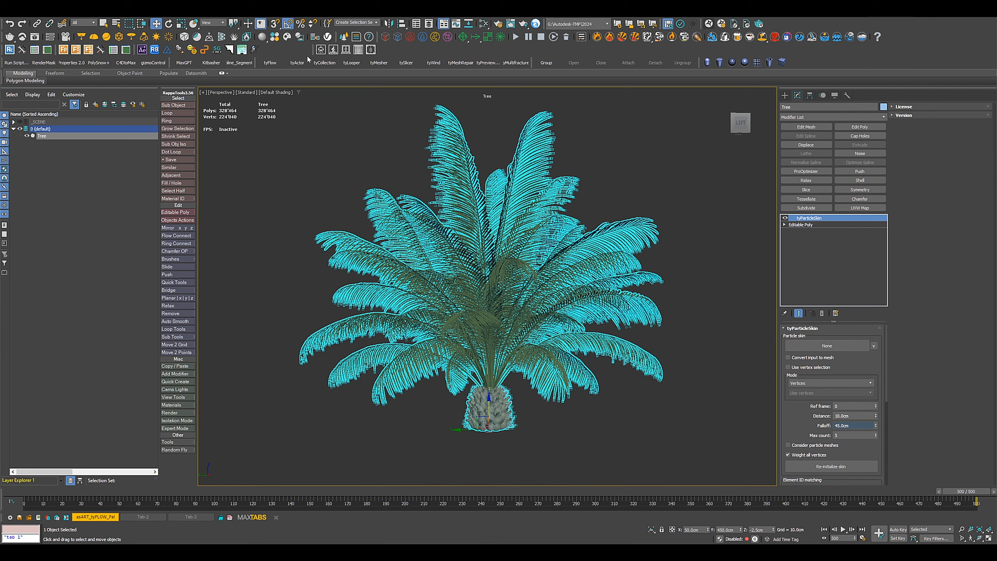
left_click(289, 37)
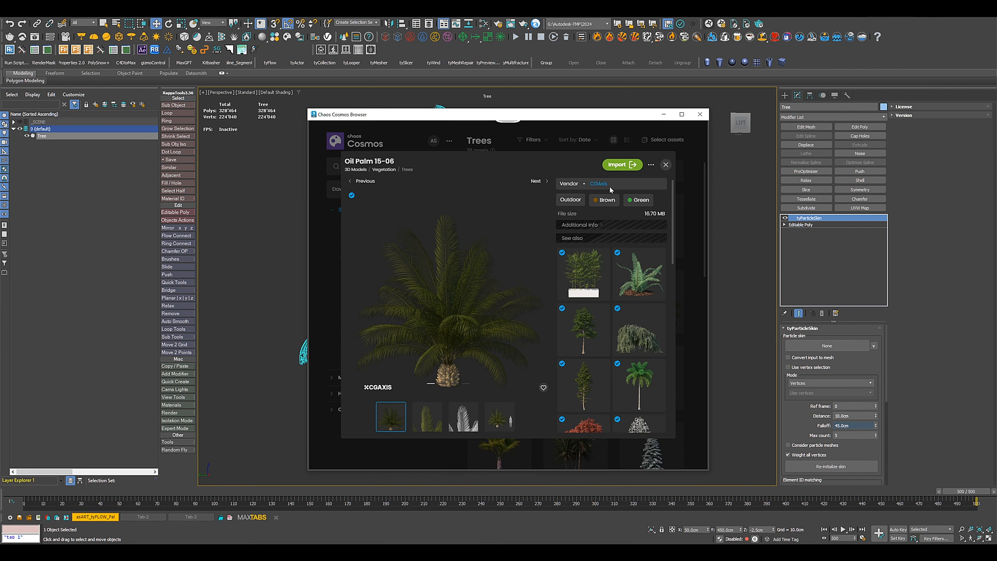
left_click(700, 114)
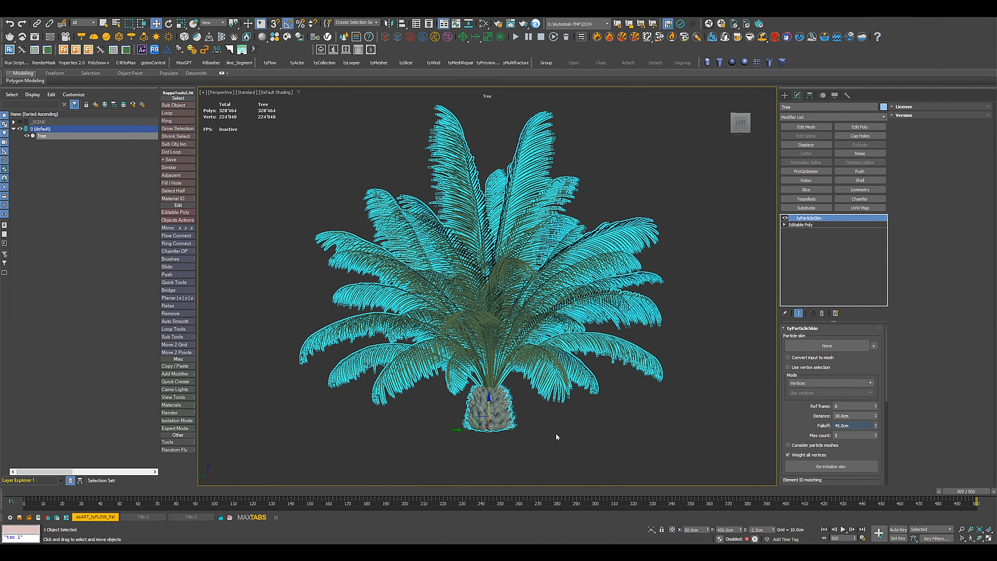
Remove the tyParticleSkin modifier from the palm tree, leaving only its Editable Poly, and deselect the tree.
left_click(821, 313)
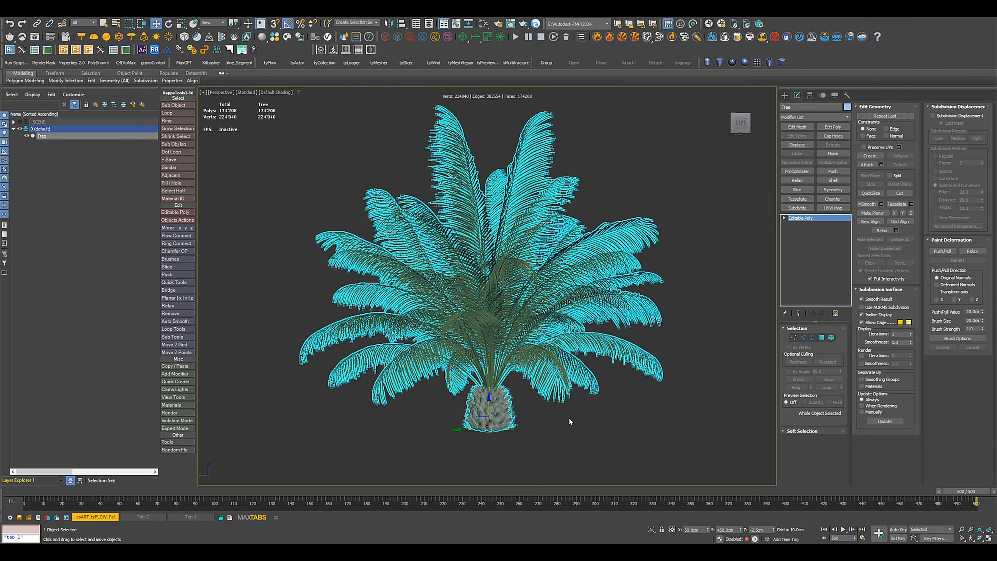
left_click(529, 432)
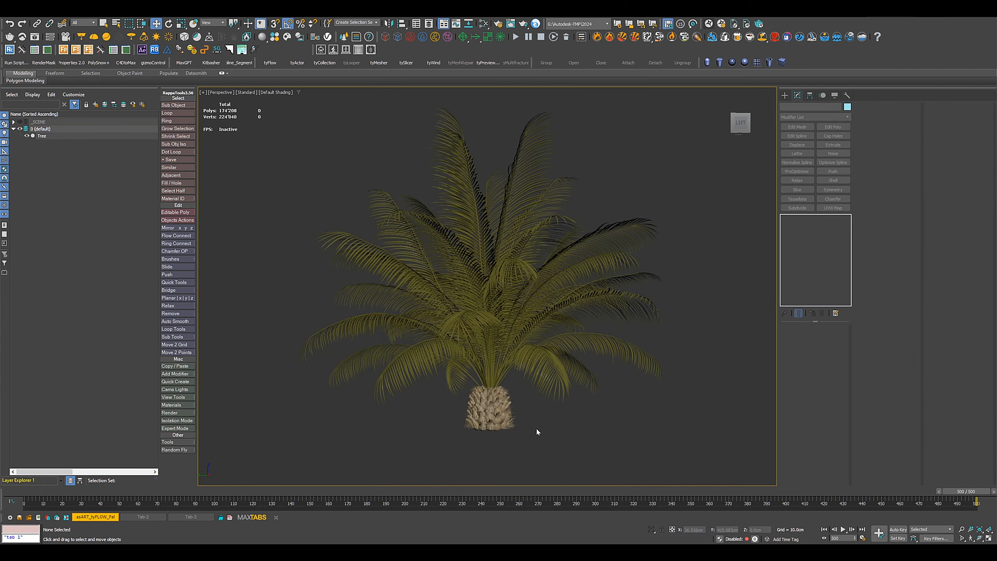
middle_click_drag(536, 428, 552, 434)
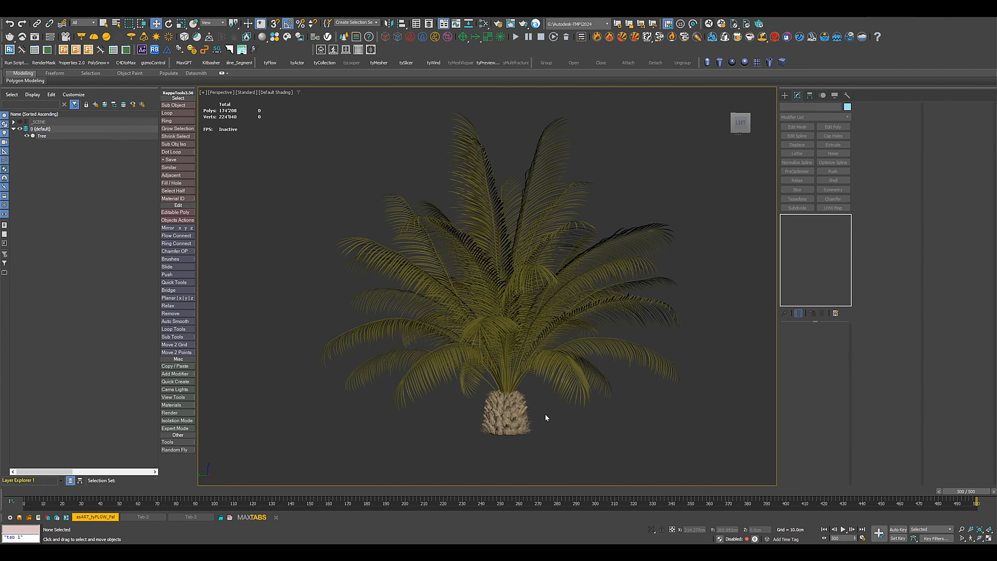
Detach the central stem elements of all the palm fronds as a clone named Tree.Branches.
left_click(516, 417)
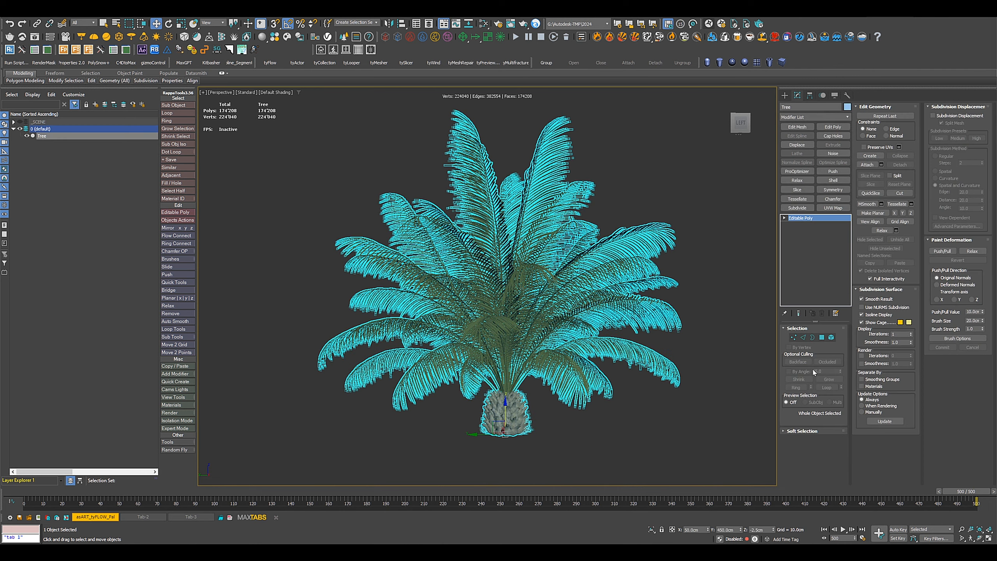
left_click(831, 337)
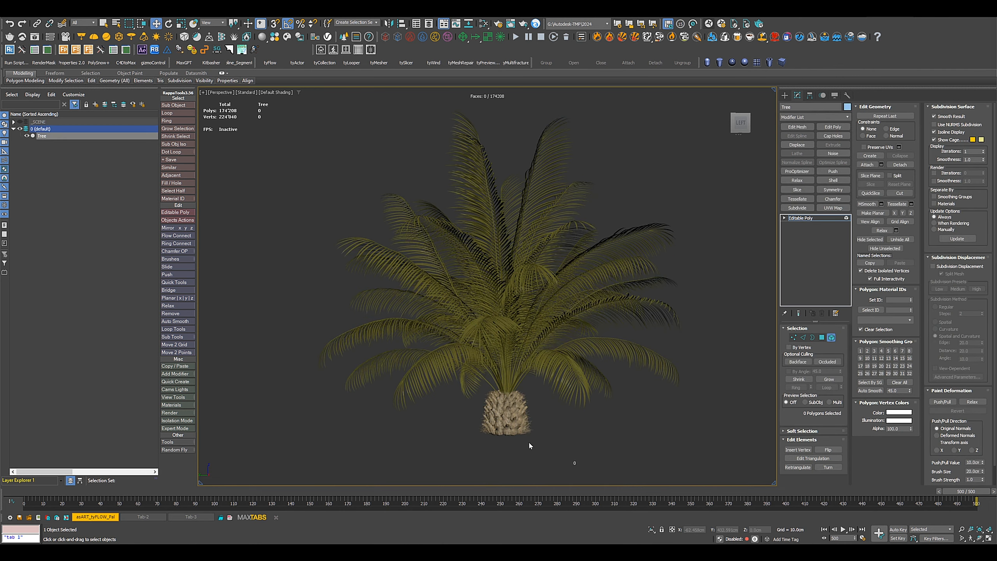
scroll(530, 445, "up", 5)
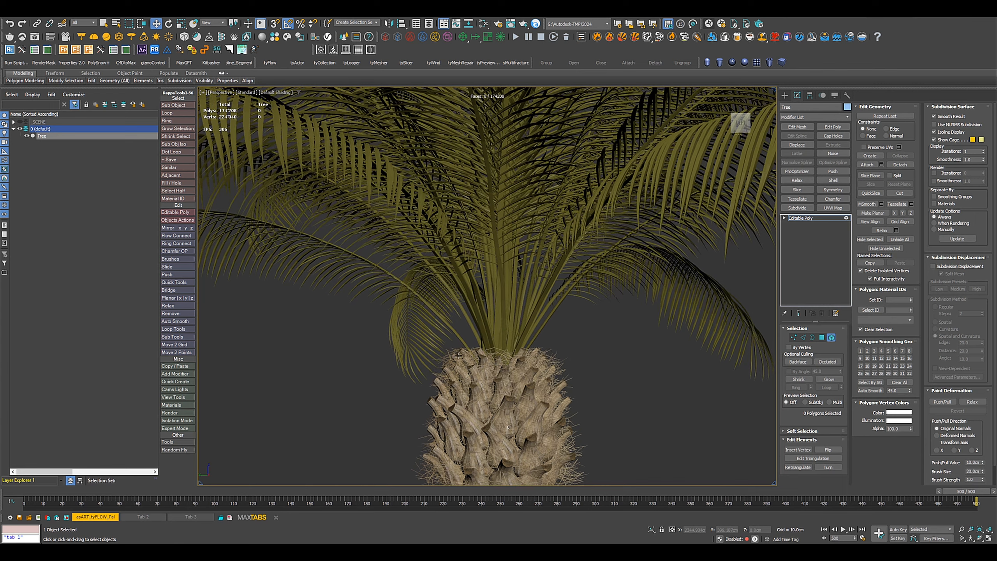
mouse_move(458, 355)
middle_mouse_down("alt")
mouse_move(473, 359)
mouse_move(453, 340)
middle_mouse_up("alt")
left_click_drag(444, 331, 561, 333)
scroll(567, 373, "down", 3)
scroll(569, 383, "up", 4)
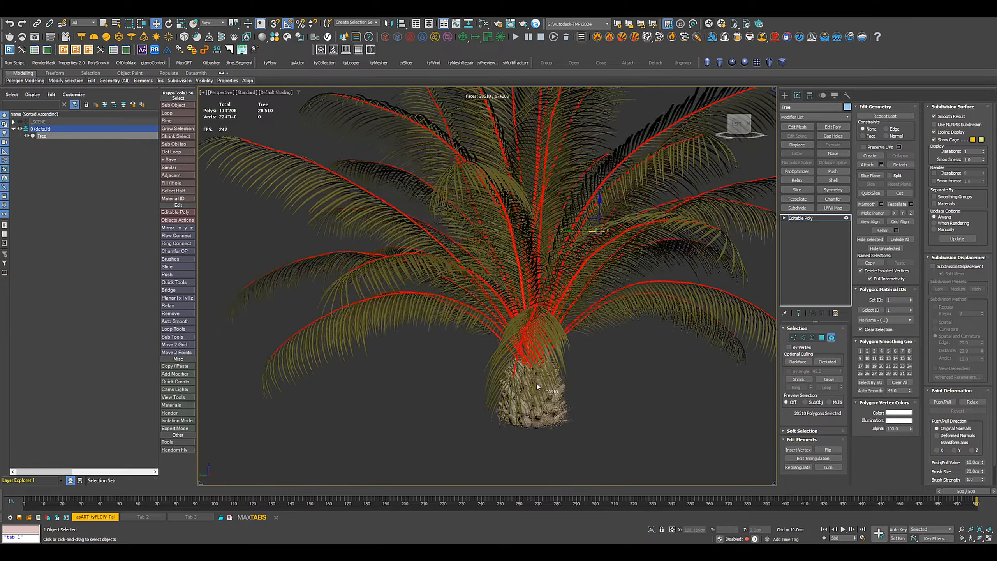
middle_click_drag(537, 387, 550, 409, "alt")
left_click(903, 165)
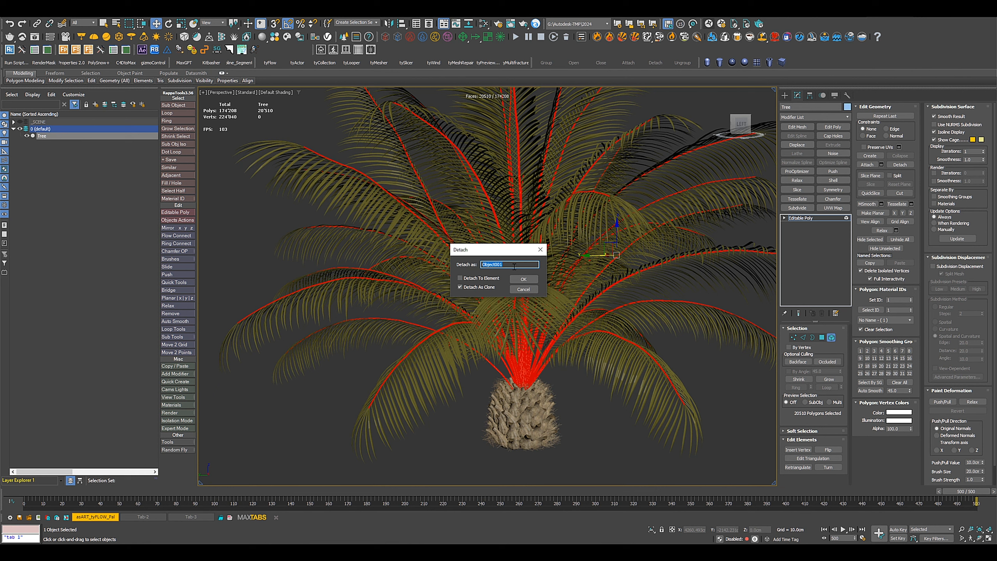
type("Tree.Branches")
key("Return")
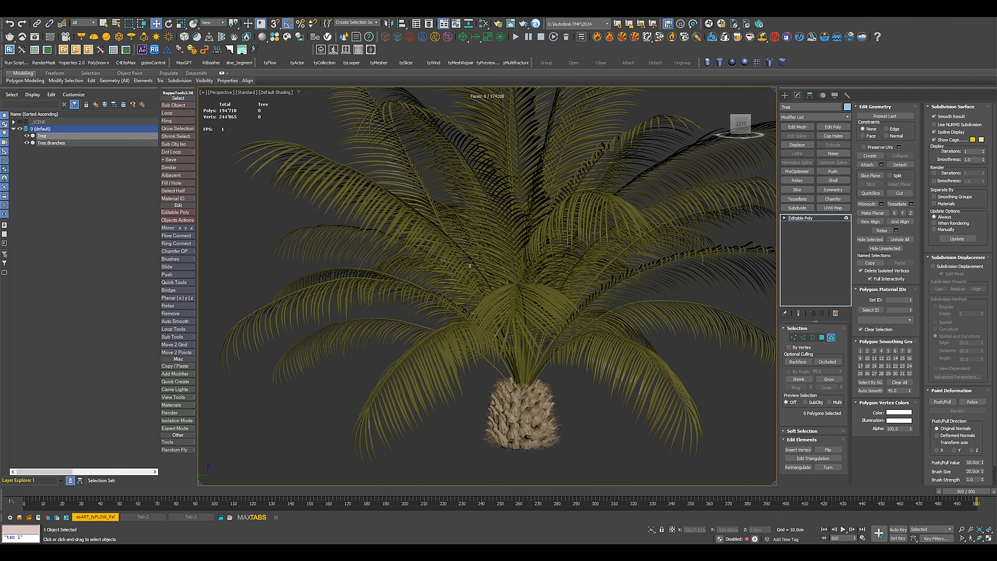
left_click(802, 219)
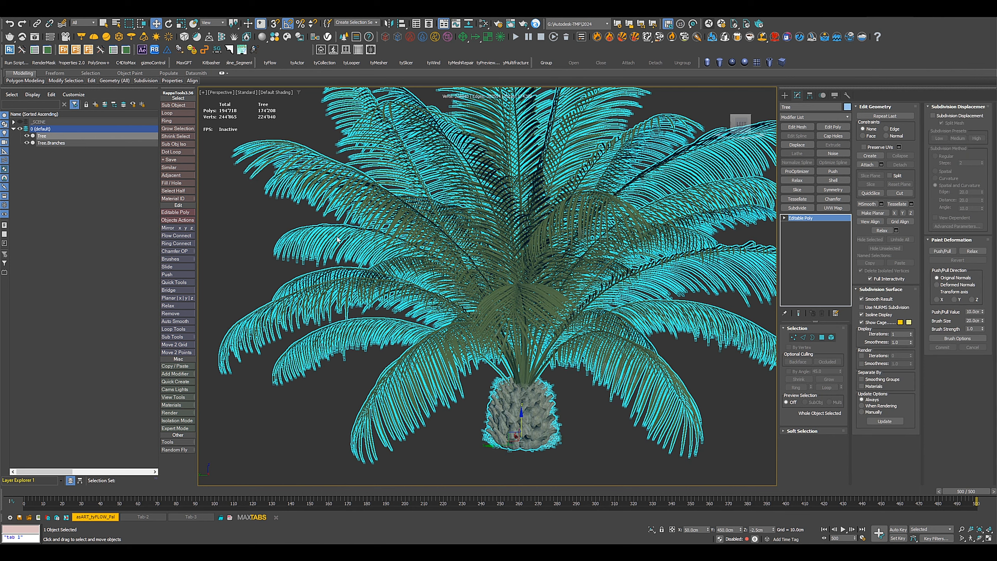
Hide the original Tree object so only the Tree.Branches clone is displayed, and clear the selection.
left_click(26, 136)
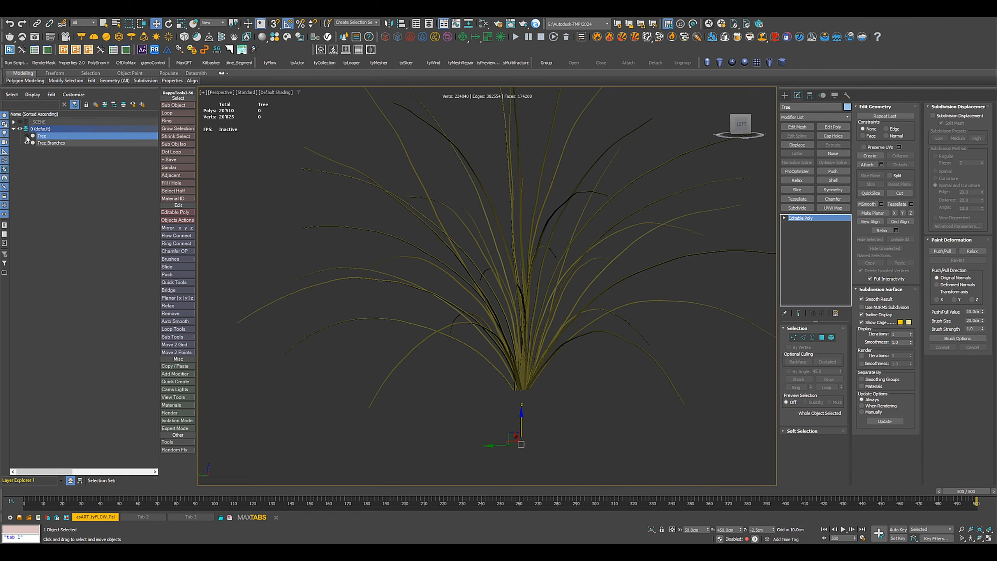
scroll(511, 355, "down", 3)
middle_click_drag(511, 355, 390, 369)
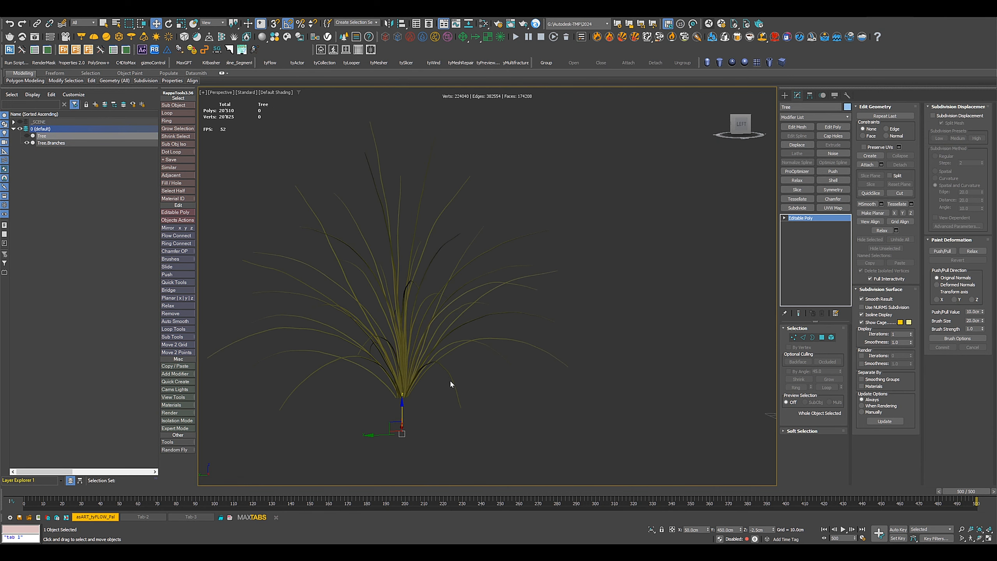
left_click(441, 393)
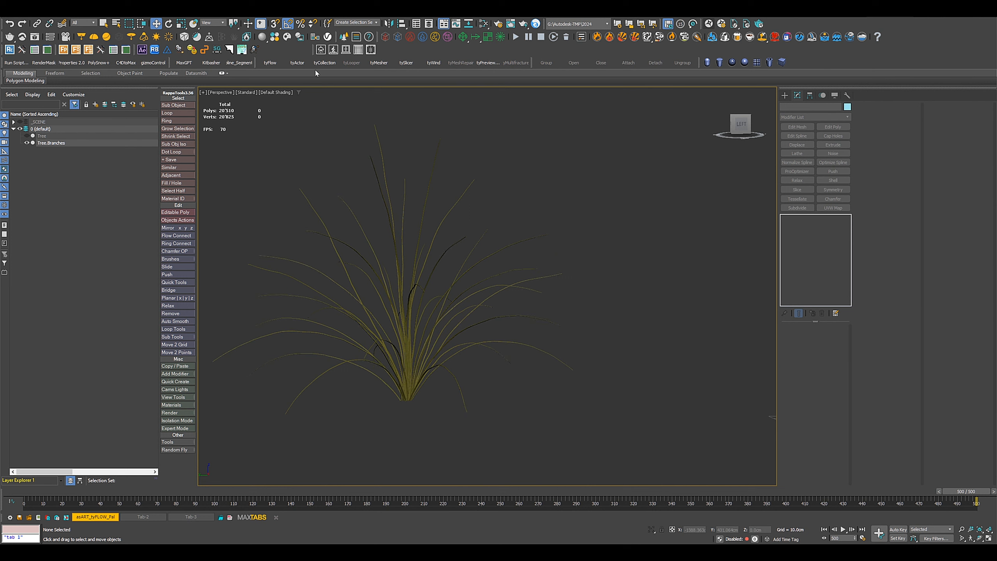
Create a tyFlow object near the base of the branches and set its time step to 1/4 frame.
left_click(270, 62)
left_click_drag(448, 405, 469, 419)
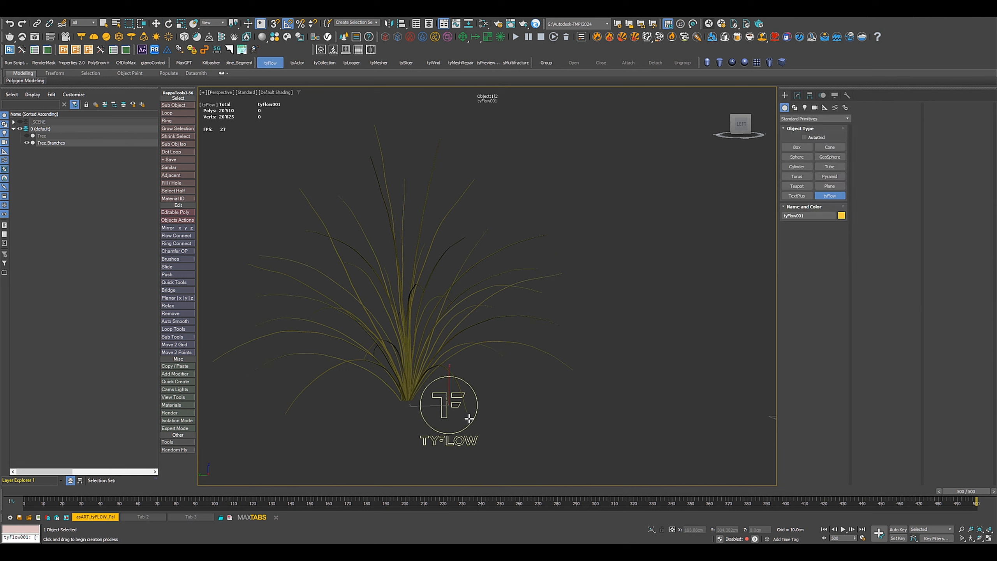
left_click(797, 95)
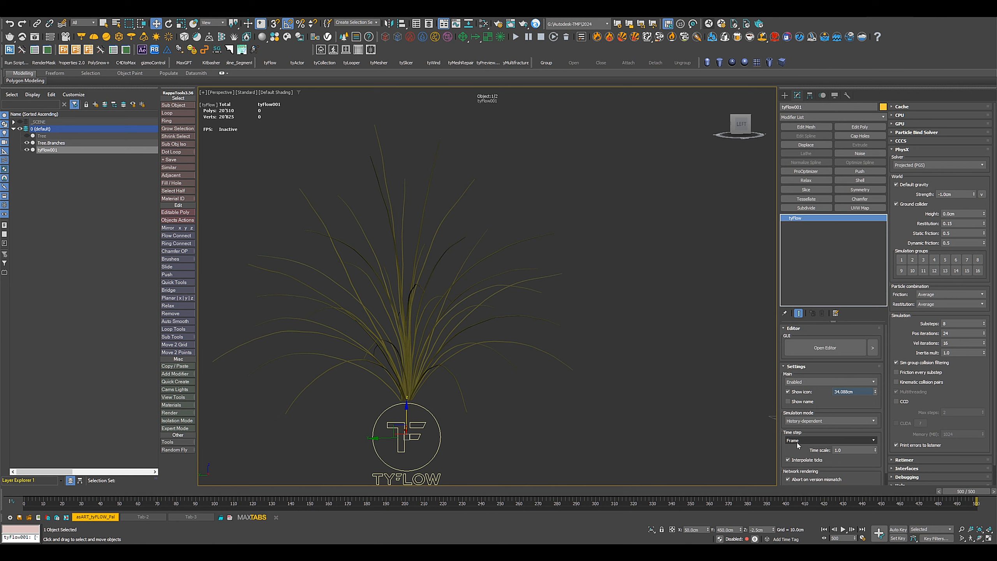
left_click(798, 441)
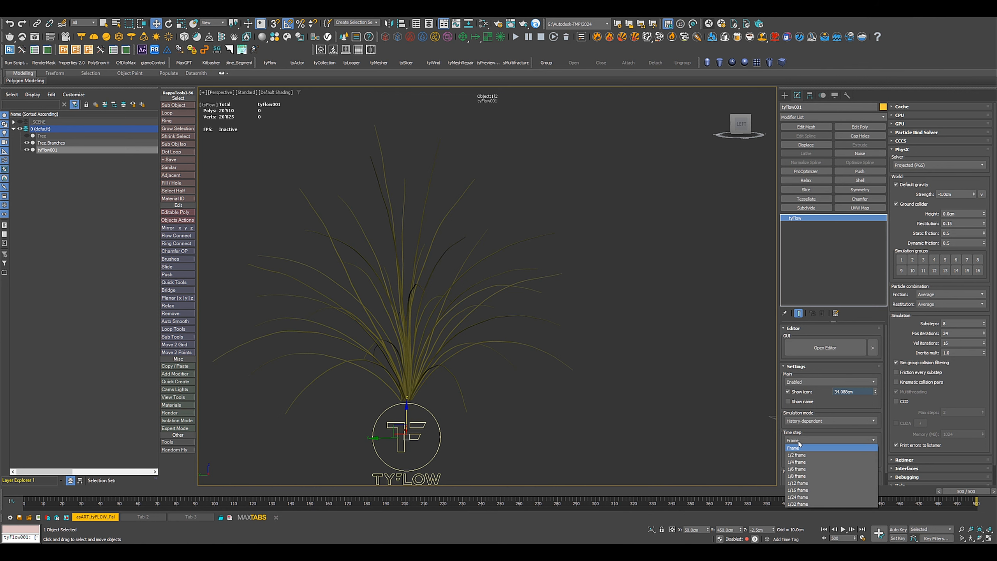
left_click(803, 462)
In the tyFlow editor, create an event with a Birth Skeleton operator and assign Tree.Branches as its input object.
left_click(815, 349)
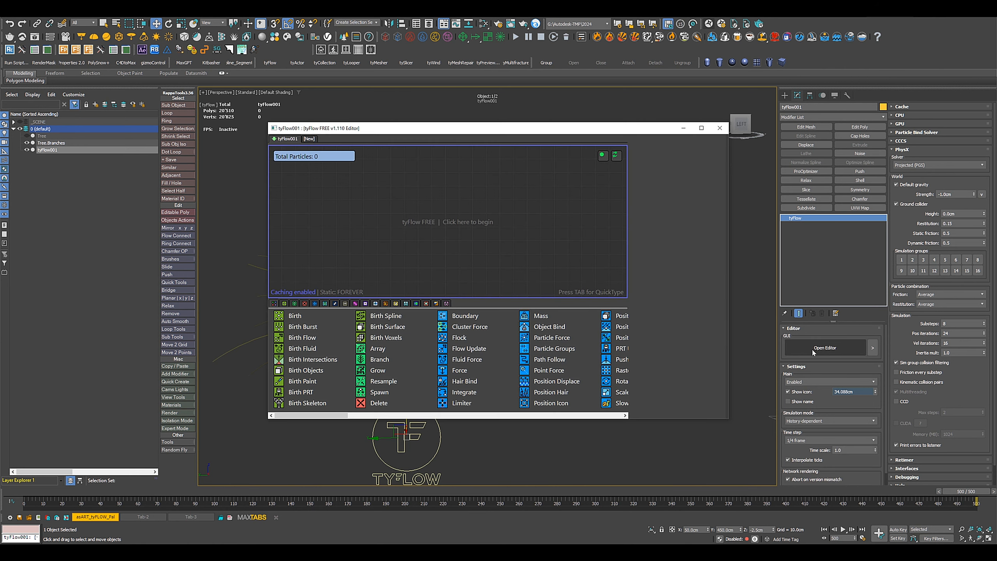
left_click_drag(521, 131, 561, 104)
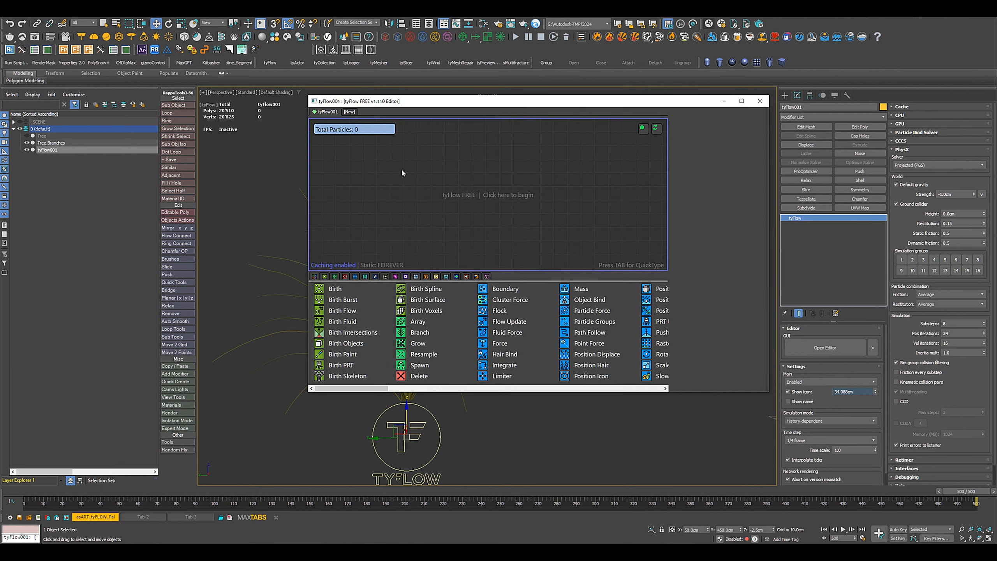
left_click_drag(340, 194, 394, 194)
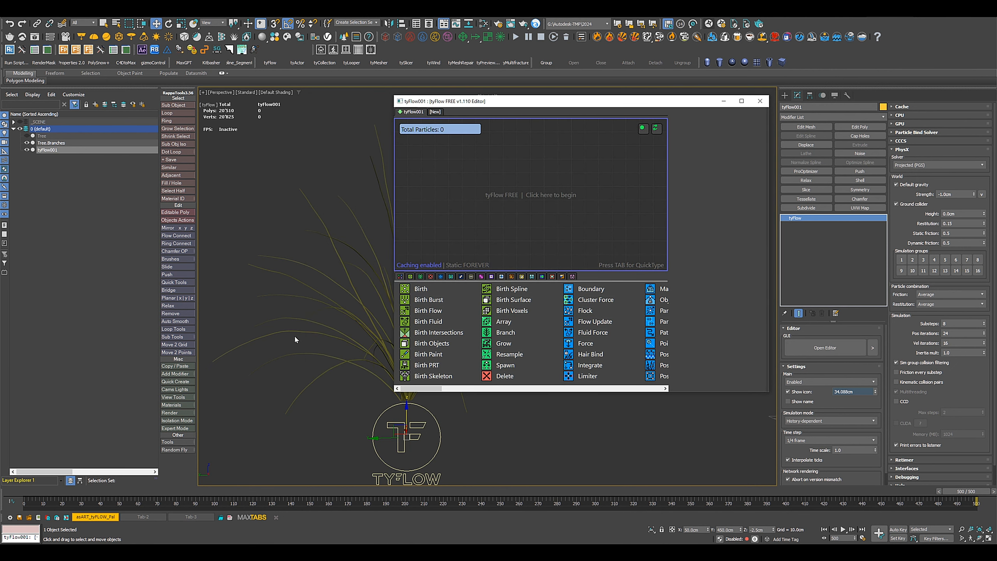
middle_click_drag(294, 335, 250, 323)
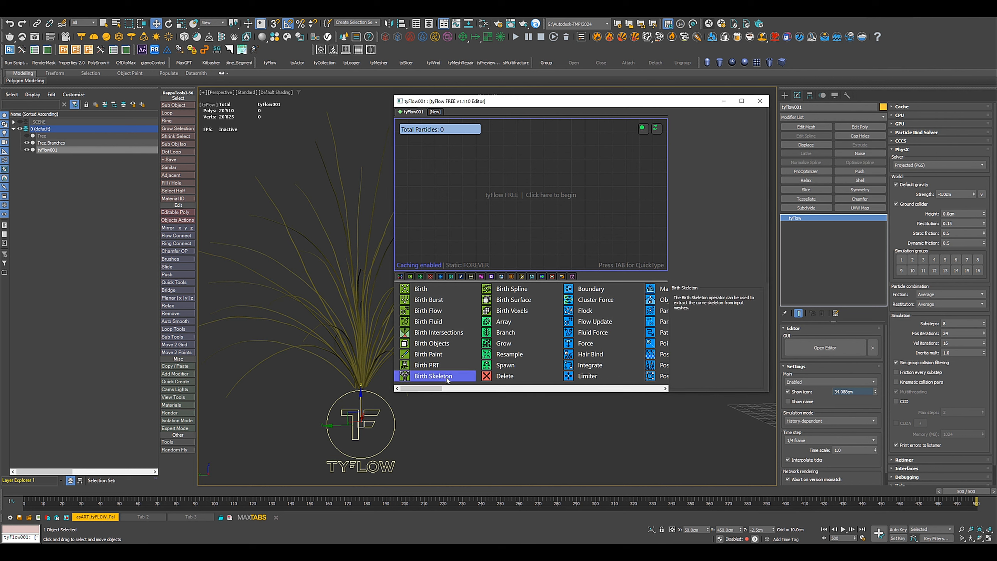
left_click_drag(441, 377, 450, 148)
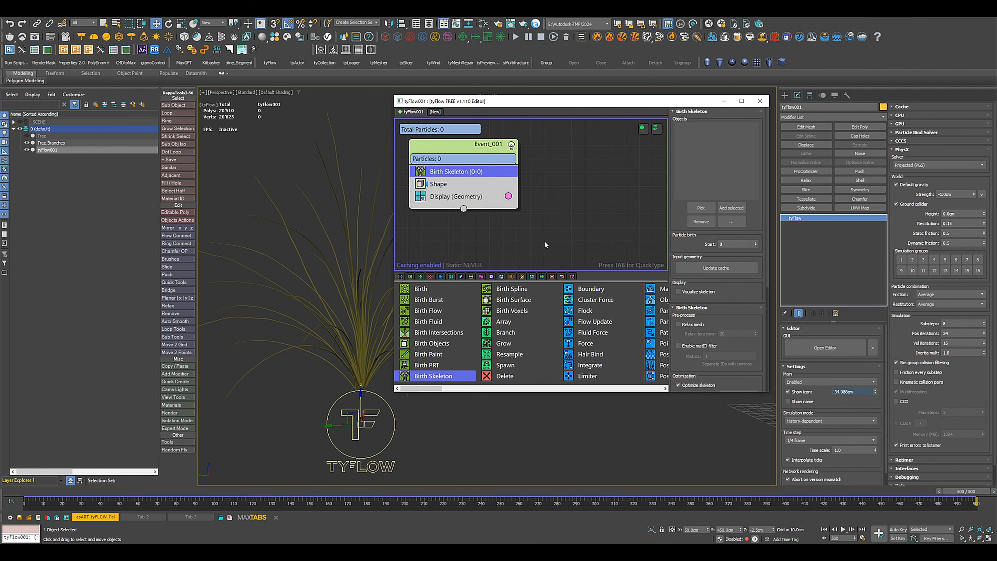
left_click(700, 207)
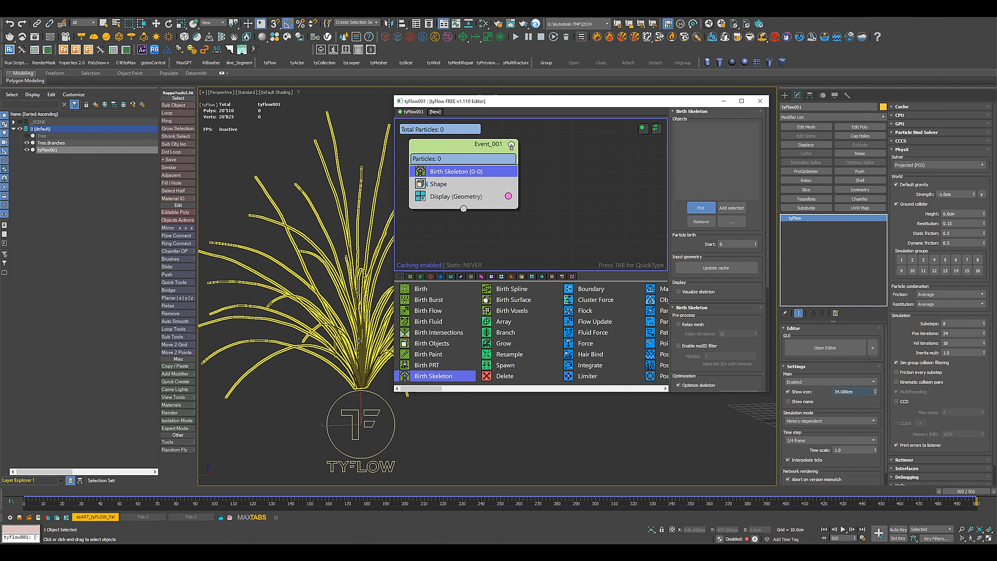
left_click(360, 340)
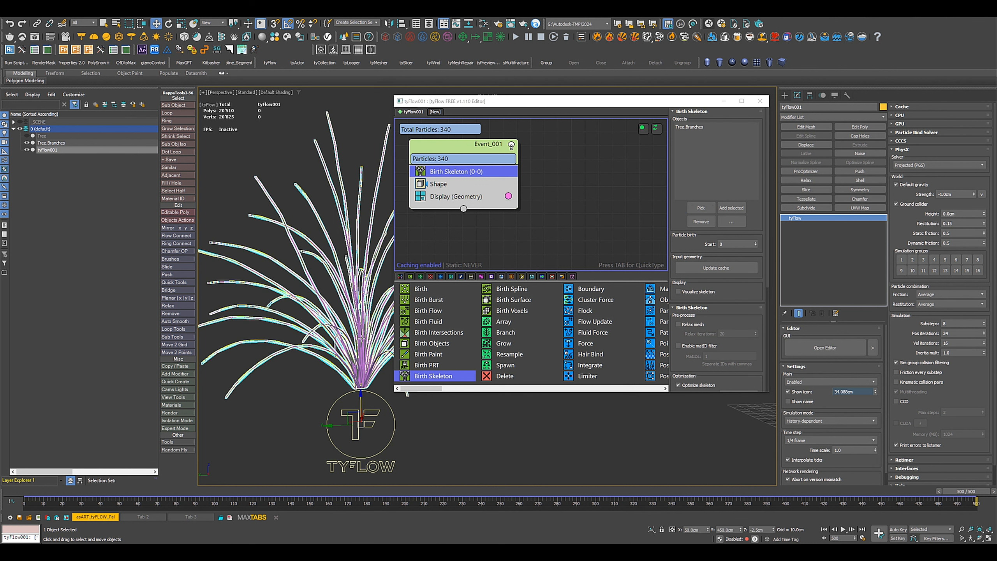
Hide the Tree.Branches object, inspect the skeleton particles up close, and deselect the tyFlow object.
left_click(27, 143)
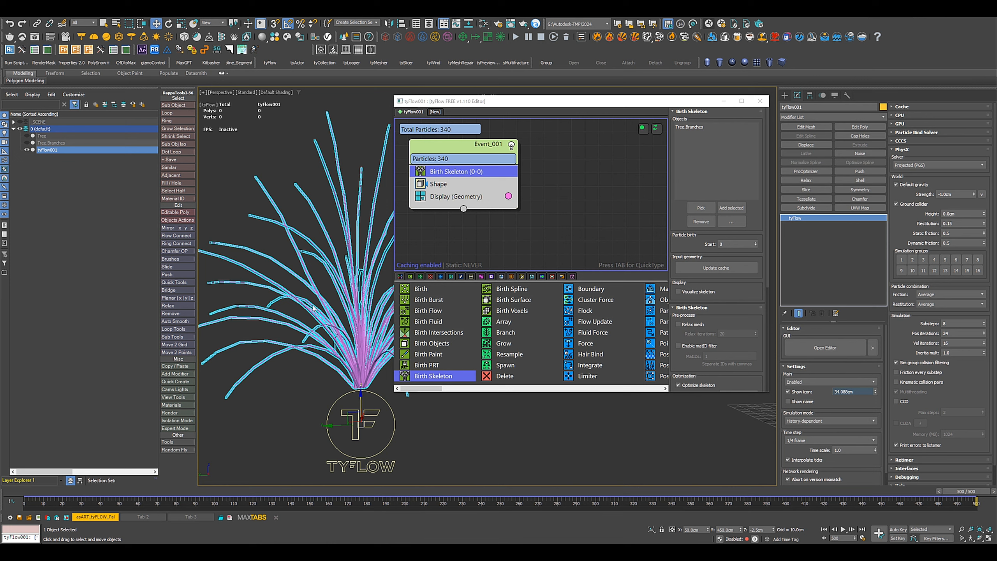
scroll(320, 315, "up", 3)
middle_click_drag(330, 312, 298, 328, "alt")
scroll(298, 325, "up", 4)
middle_click_drag(297, 265, 302, 299)
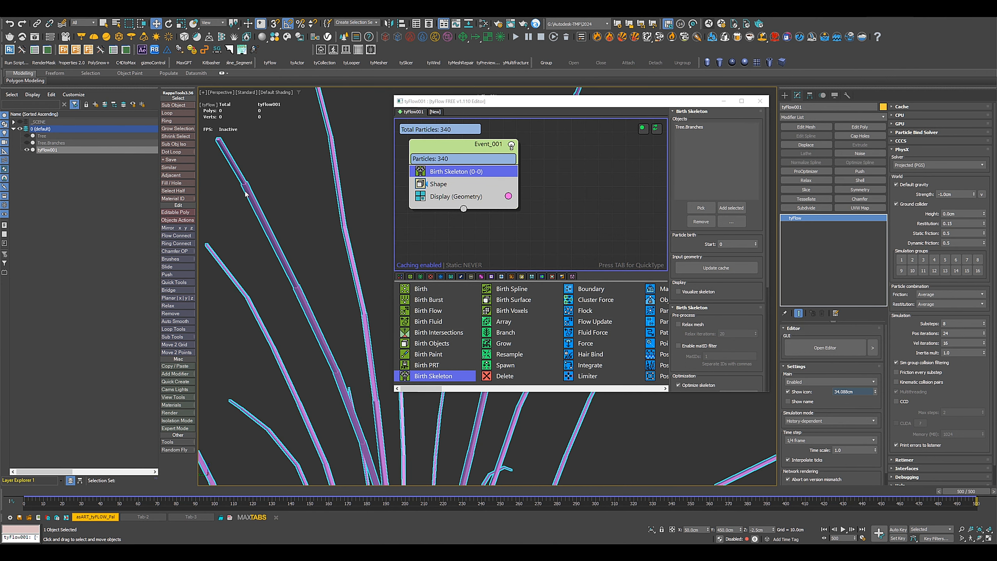
left_click(333, 317)
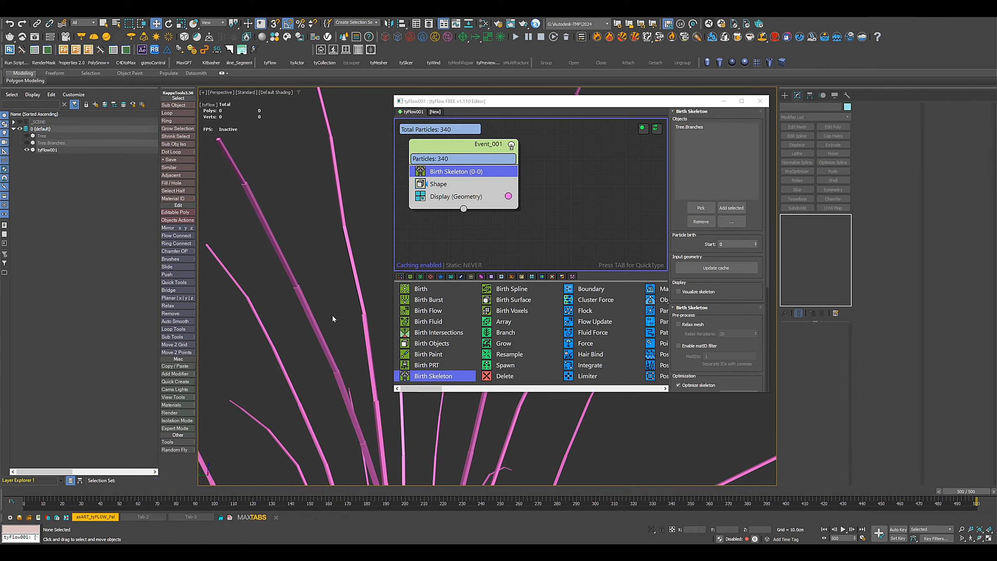
Add a Scale operator after Shape in the event, unlink its scale axes, set Z to 98%, and check the gaps between particles.
scroll(602, 367, "down", 3)
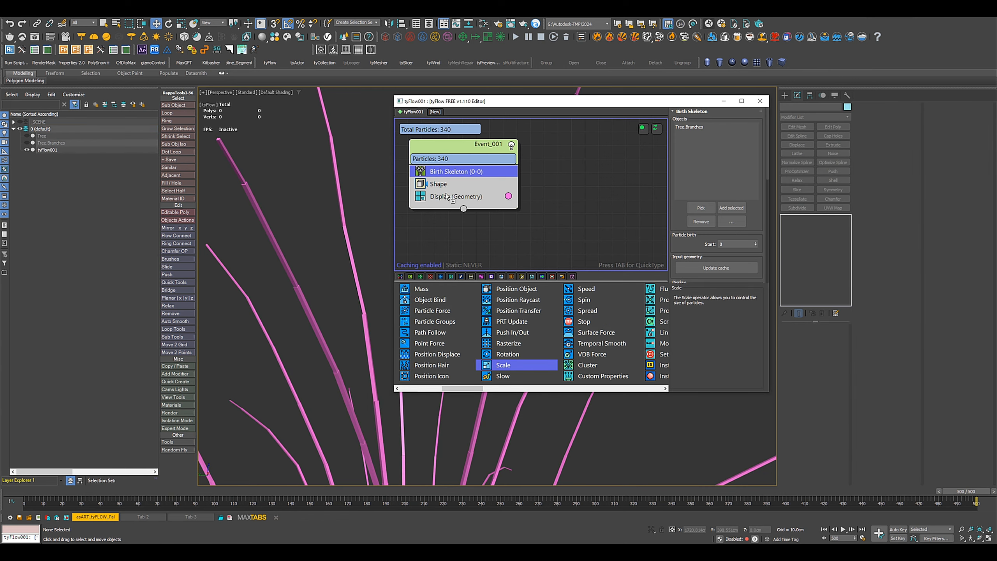
left_click_drag(446, 193, 448, 192)
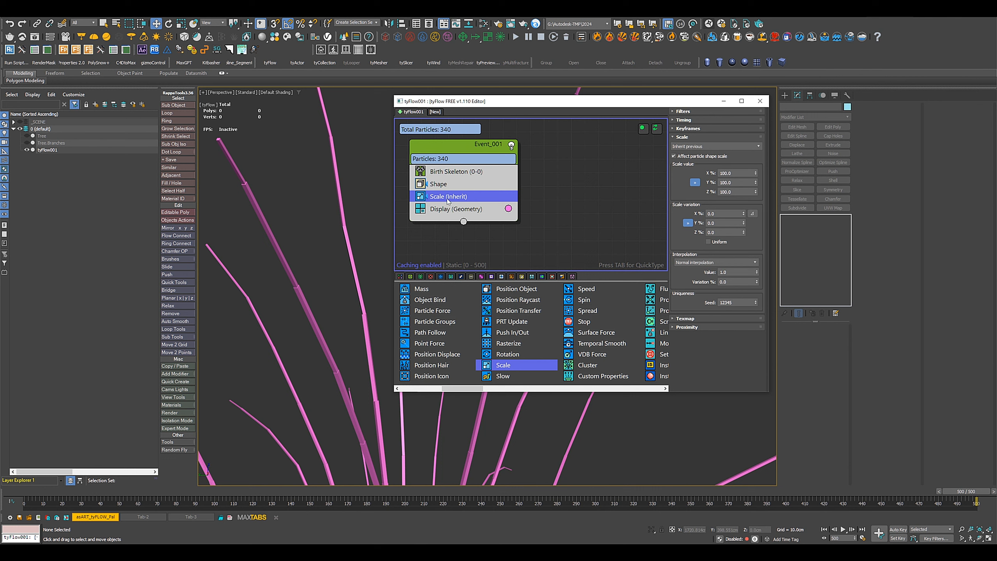
left_click(695, 182)
left_click(743, 191)
key("Return")
middle_click_drag(284, 319, 308, 309, "alt")
scroll(306, 308, "up", 3)
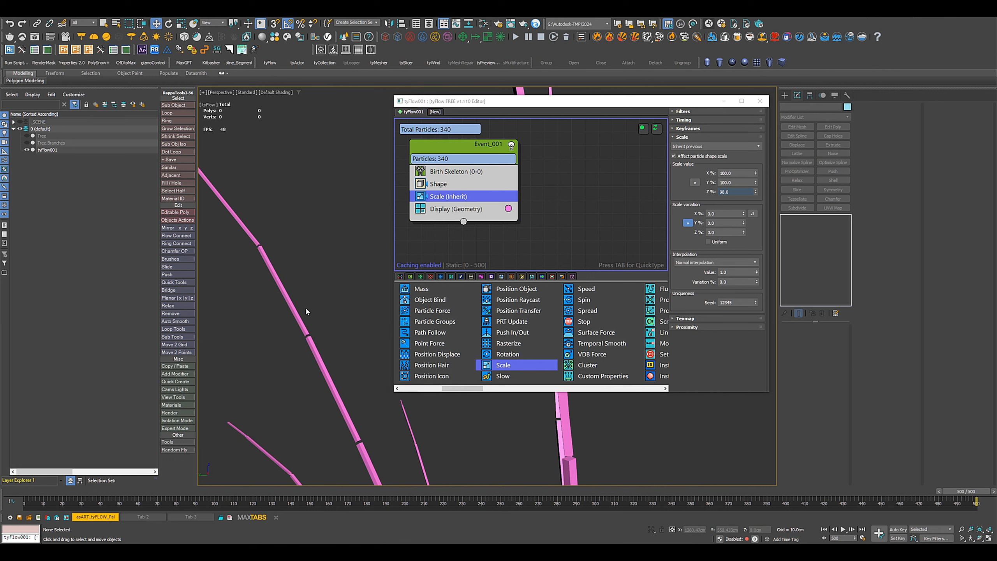
scroll(314, 354, "down", 4)
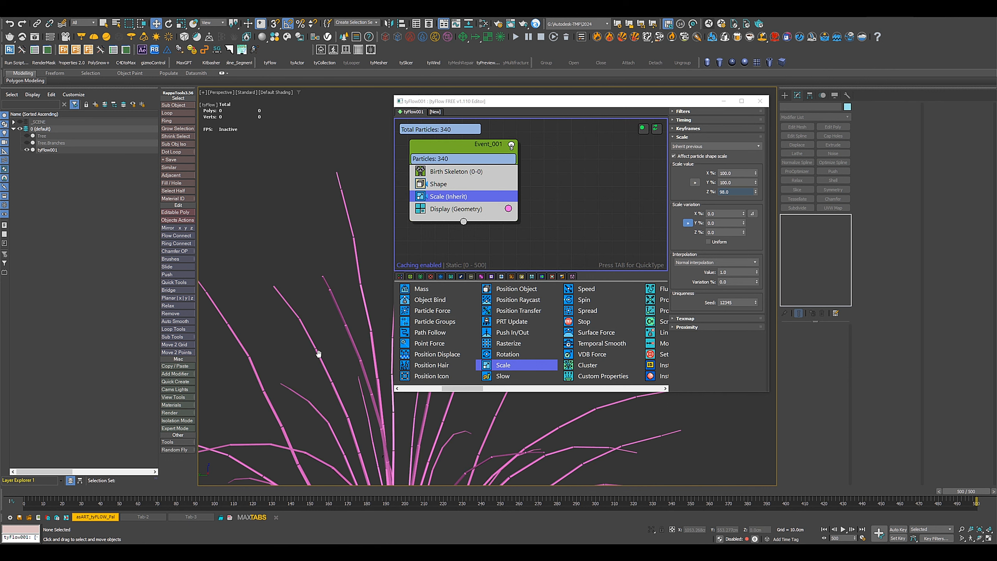
middle_click_drag(319, 353, 314, 328)
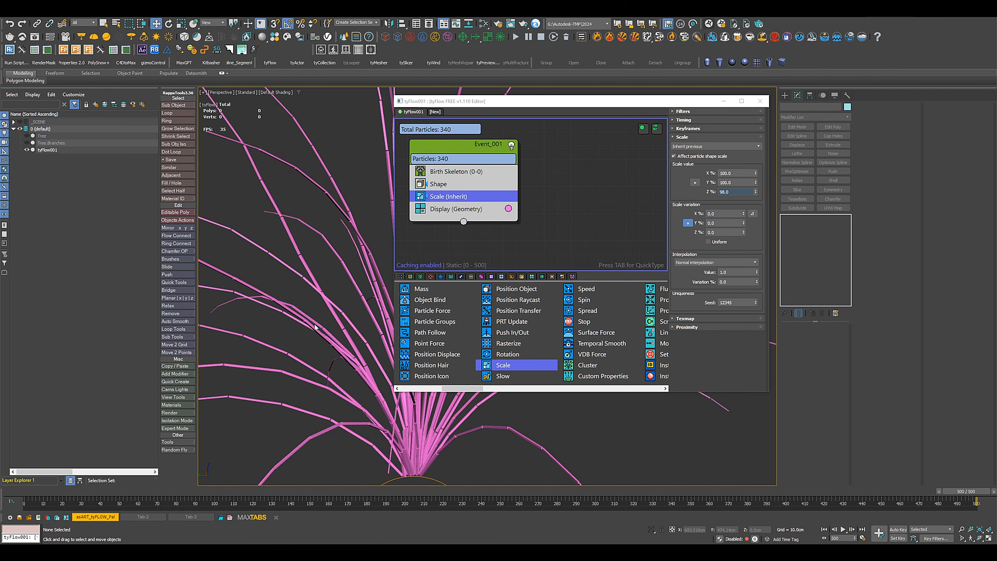
scroll(308, 329, "down", 3)
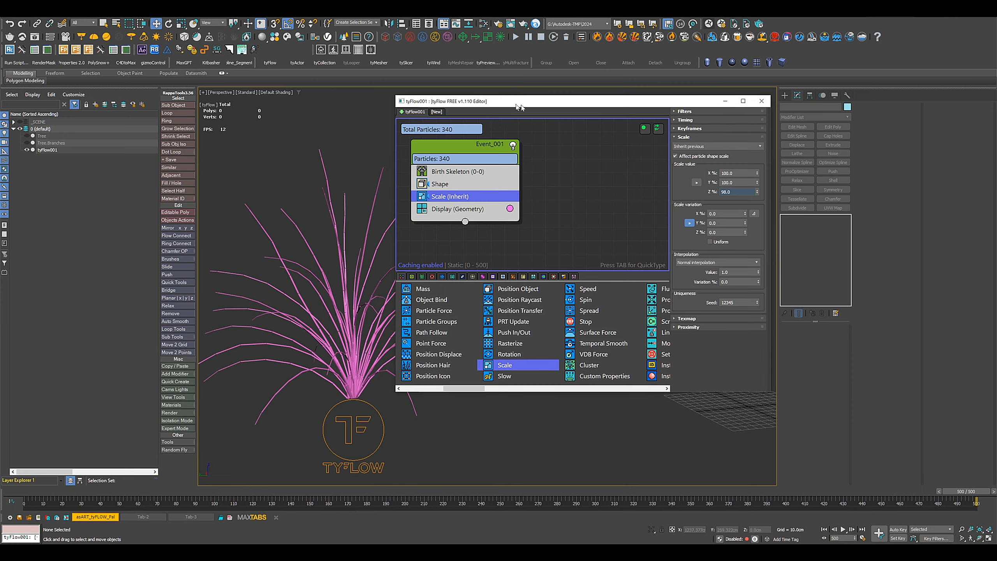
Add a PhysX Shape operator after Scale in the event and return the timeline to frame 0.
left_click_drag(514, 105, 660, 100)
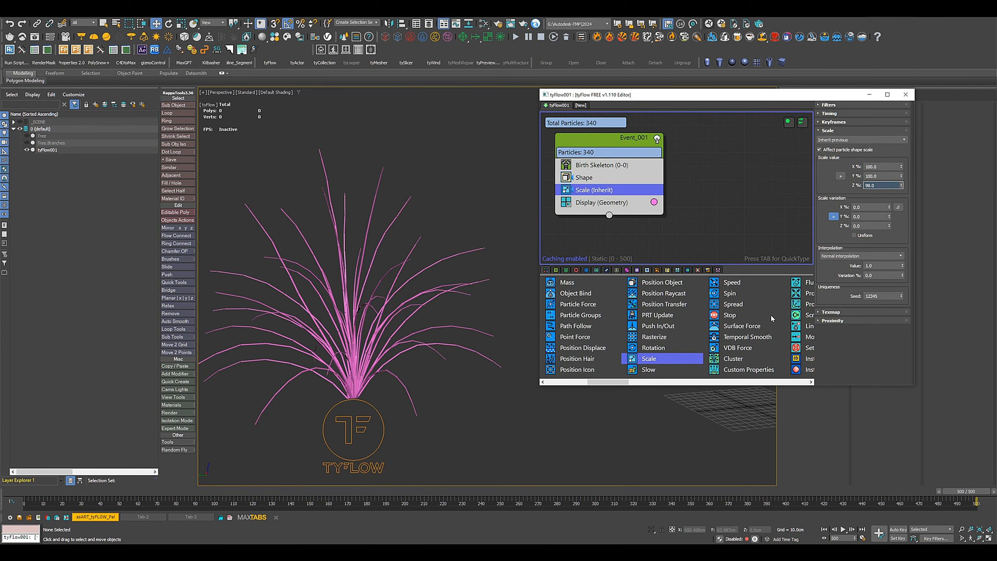
scroll(771, 318, "down", 5)
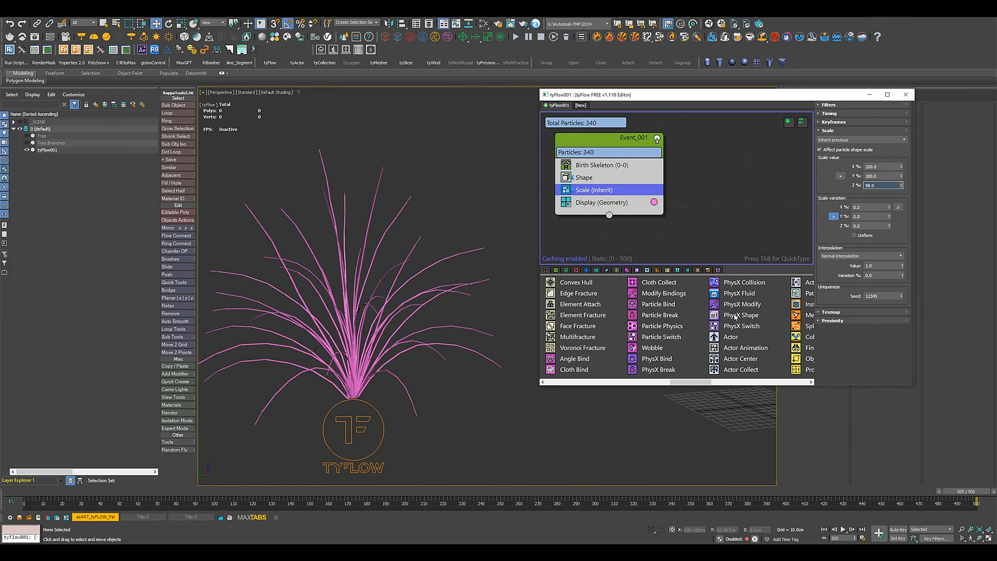
left_click_drag(734, 316, 604, 197)
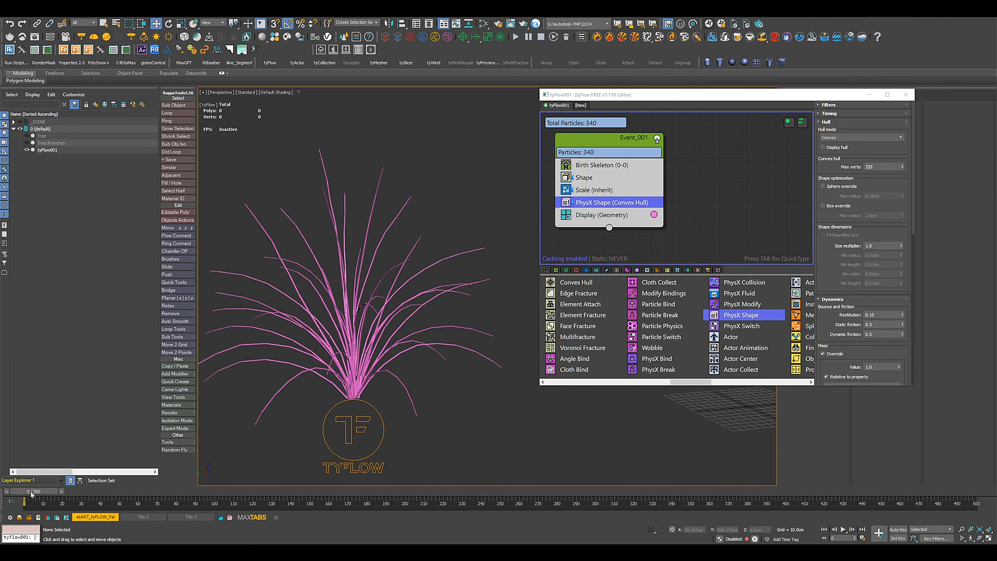
mouse_move(33, 494)
left_mouse_down()
mouse_move(230, 495)
mouse_move(30, 491)
left_mouse_up()
key("w")
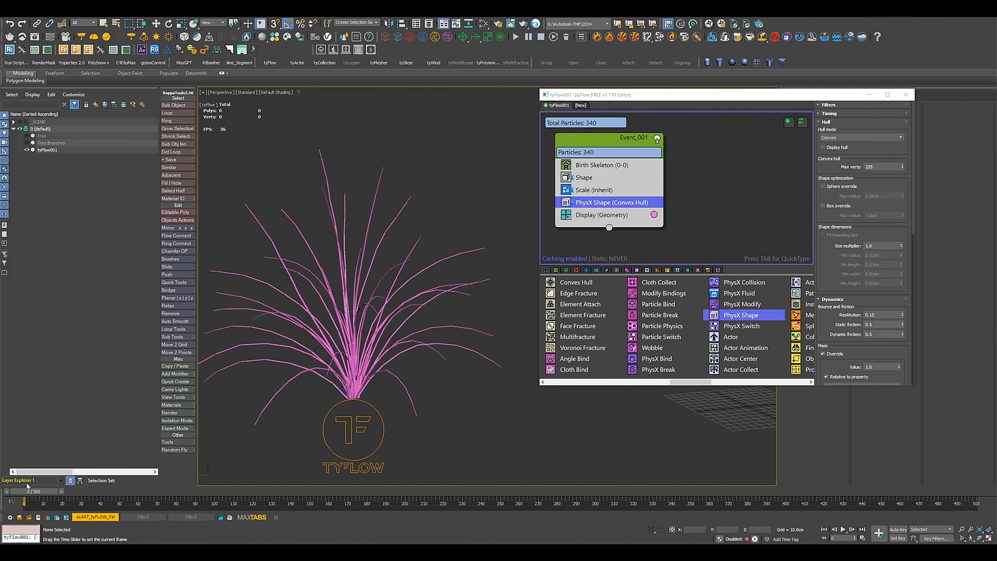
Add a PhysX Bind operator after PhysX Shape, turn on Show bindings, and check the links between the branches.
left_click(665, 359)
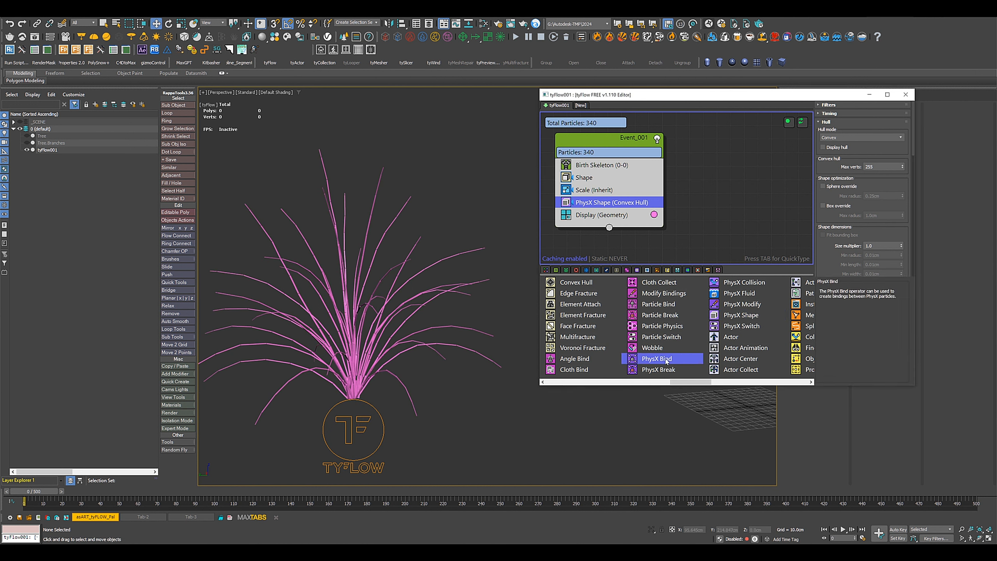
left_click_drag(658, 362, 617, 216)
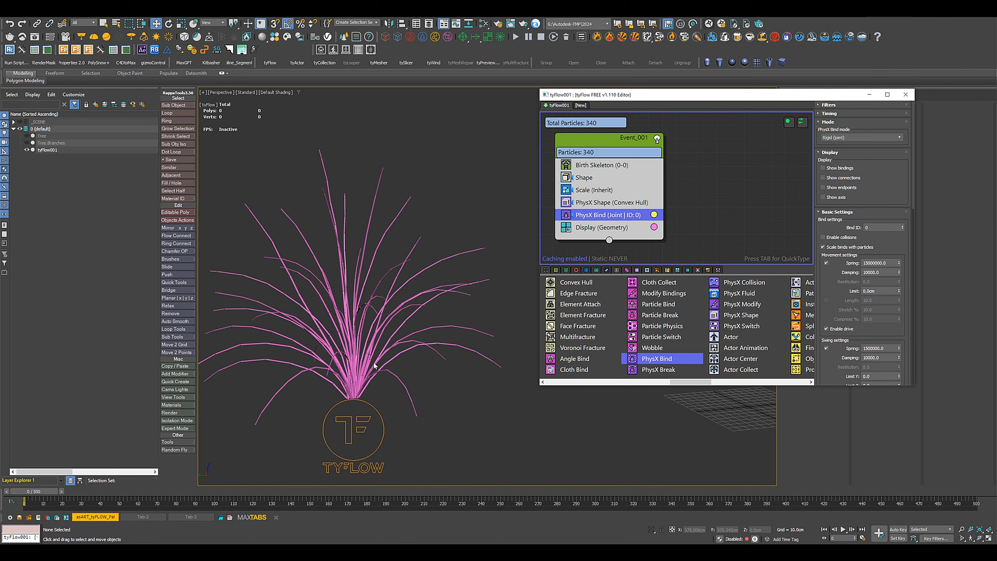
scroll(360, 367, "up", 10)
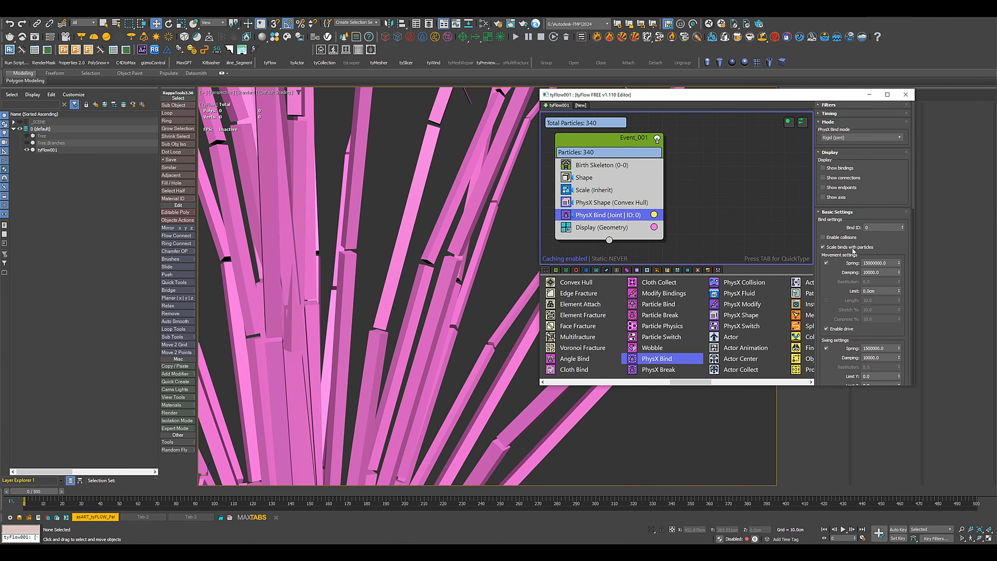
left_click(823, 168)
scroll(462, 294, "down", 10)
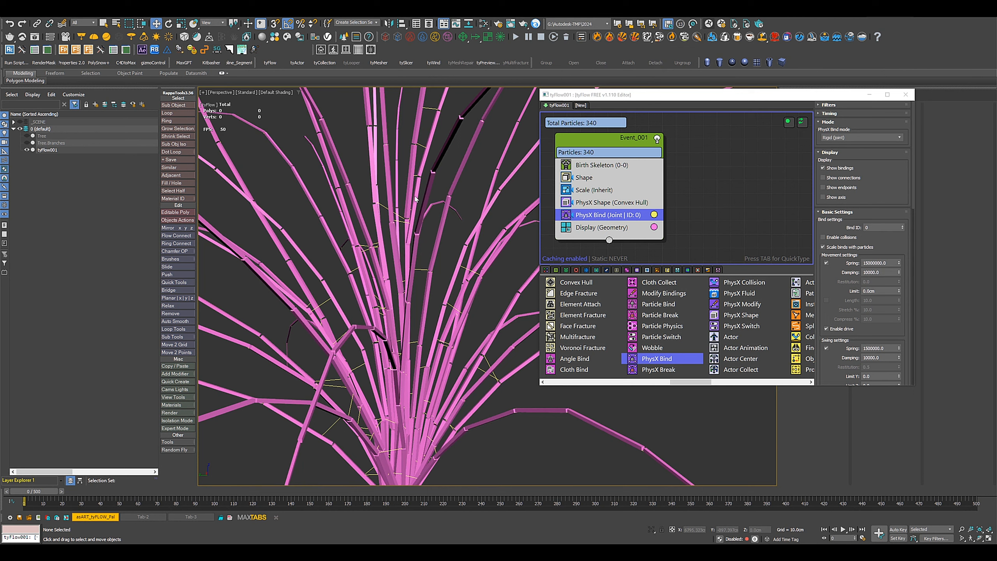
scroll(429, 190, "down", 8)
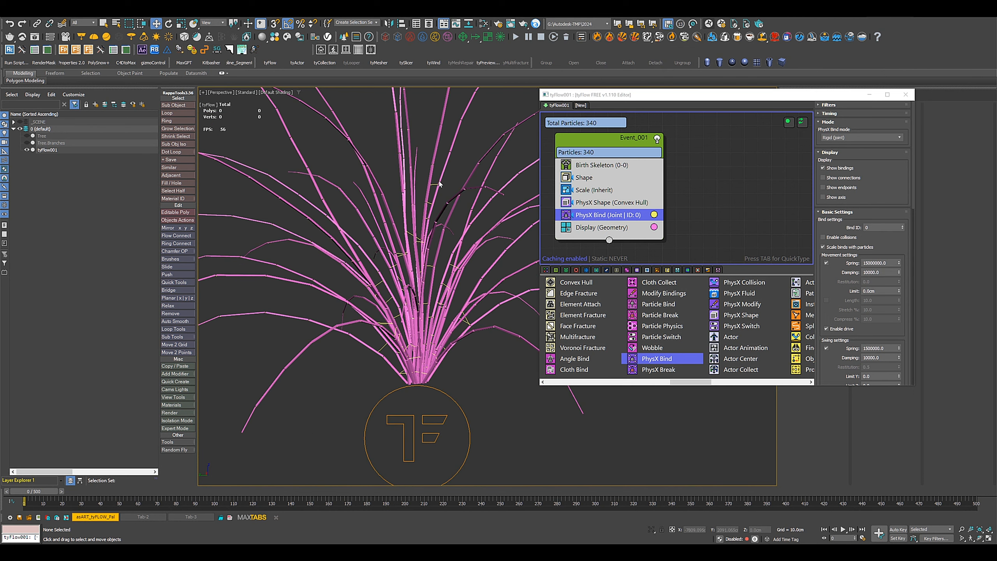
middle_click_drag(443, 323, 411, 364)
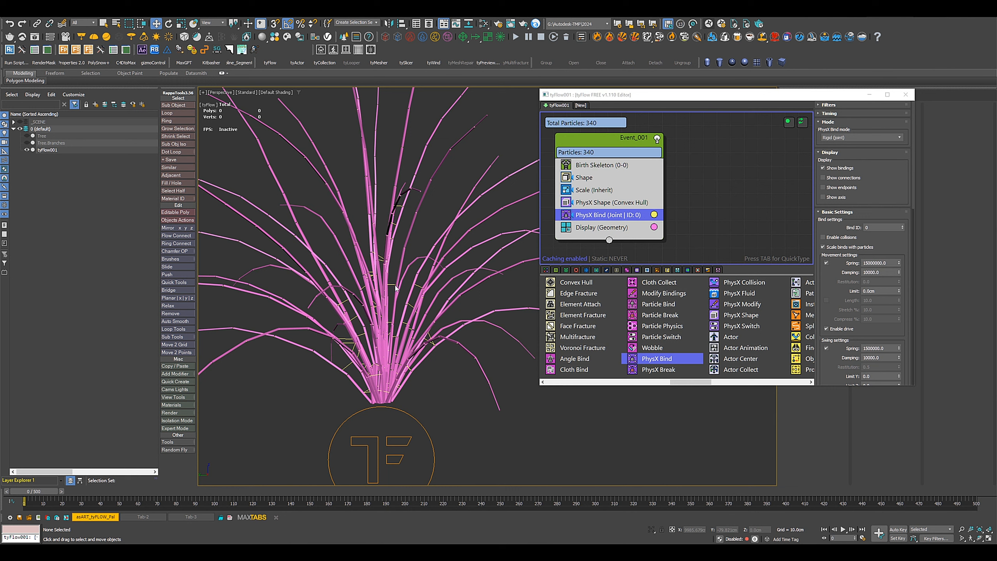
Set the PhysX Bind operator's Proximity Bind distance to 2.0 cm.
scroll(827, 356, "down", 10)
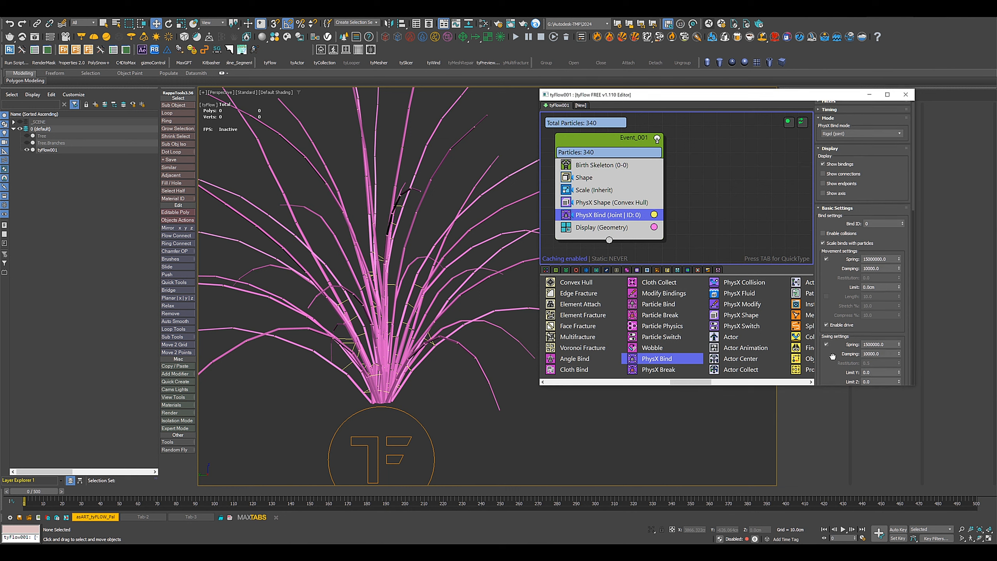
left_click_drag(827, 298, 823, 151)
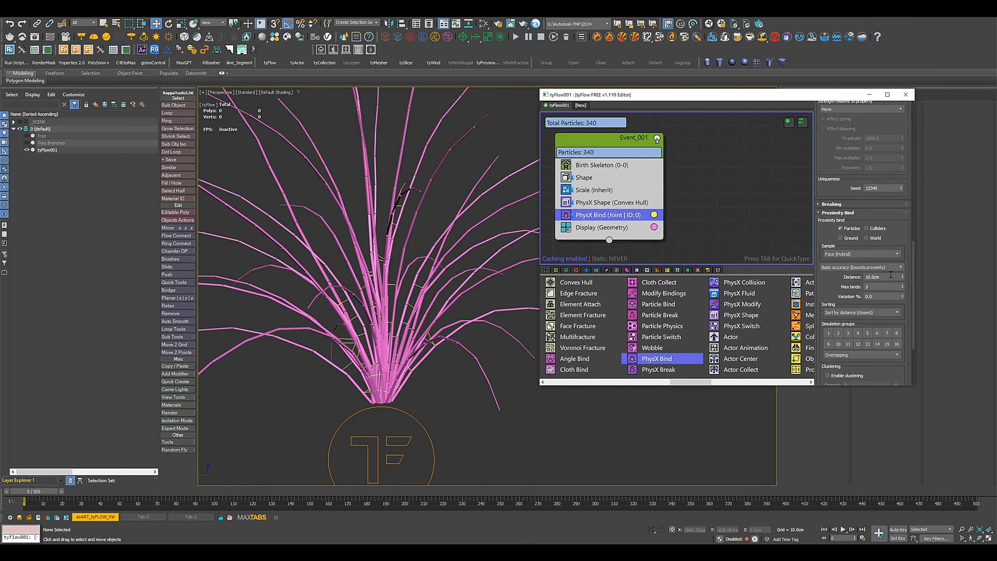
left_click_drag(883, 277, 817, 276)
key("Return")
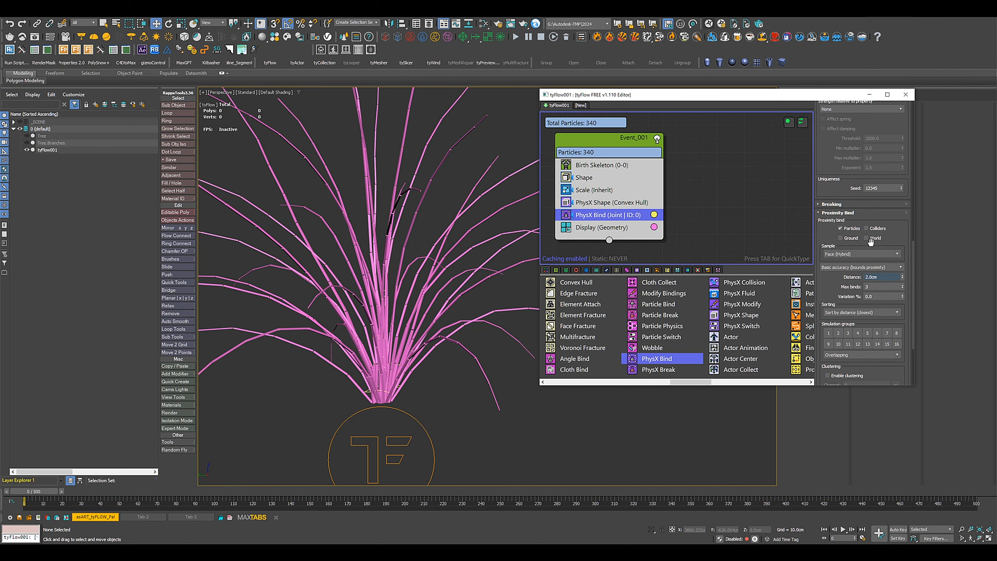
Examine the bindings at the branch base and between neighbouring segments, and scrub the first frames of the simulation.
scroll(395, 401, "up", 5)
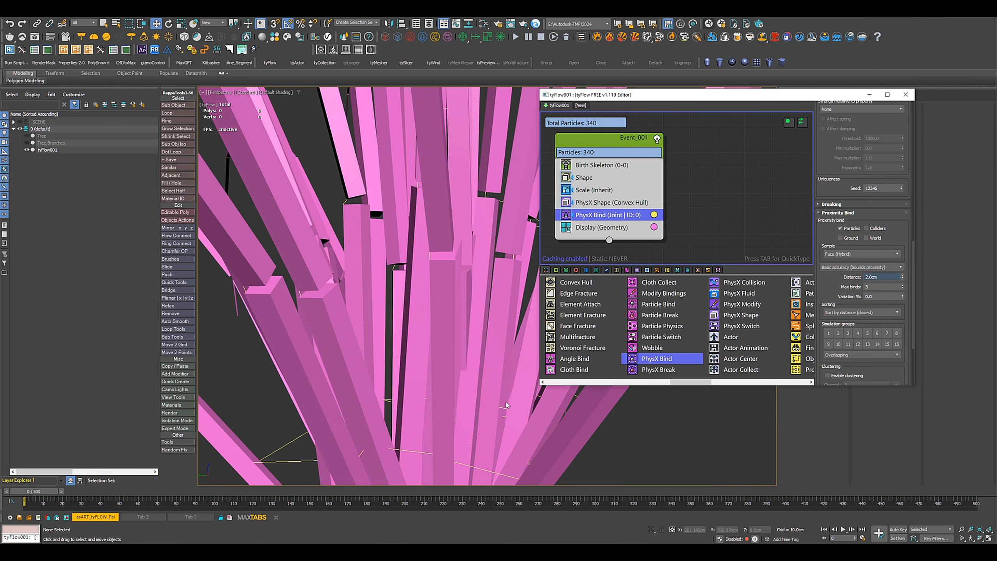
middle_click_drag(378, 430, 451, 398, "alt")
scroll(406, 353, "down", 5)
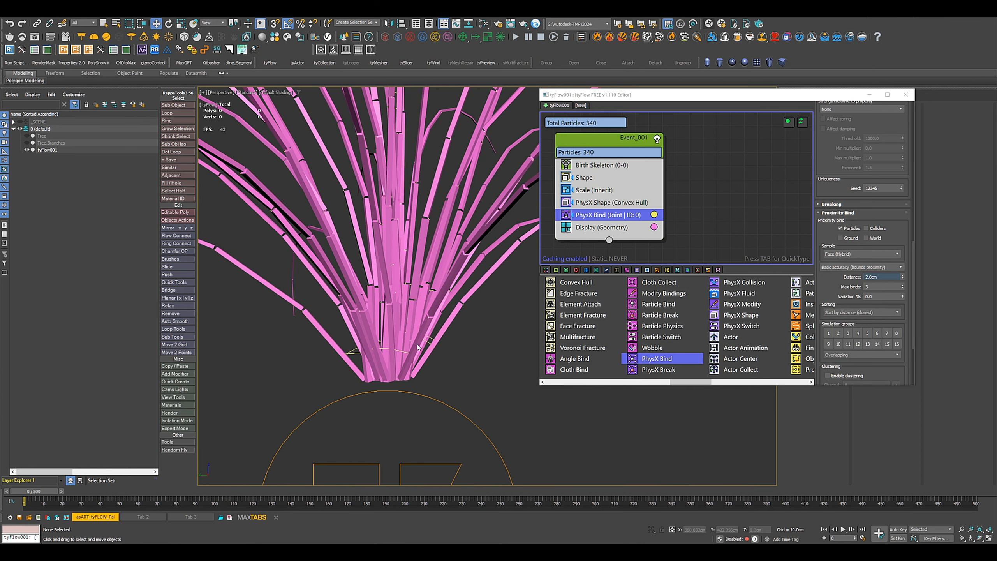
middle_click_drag(418, 352, 437, 404)
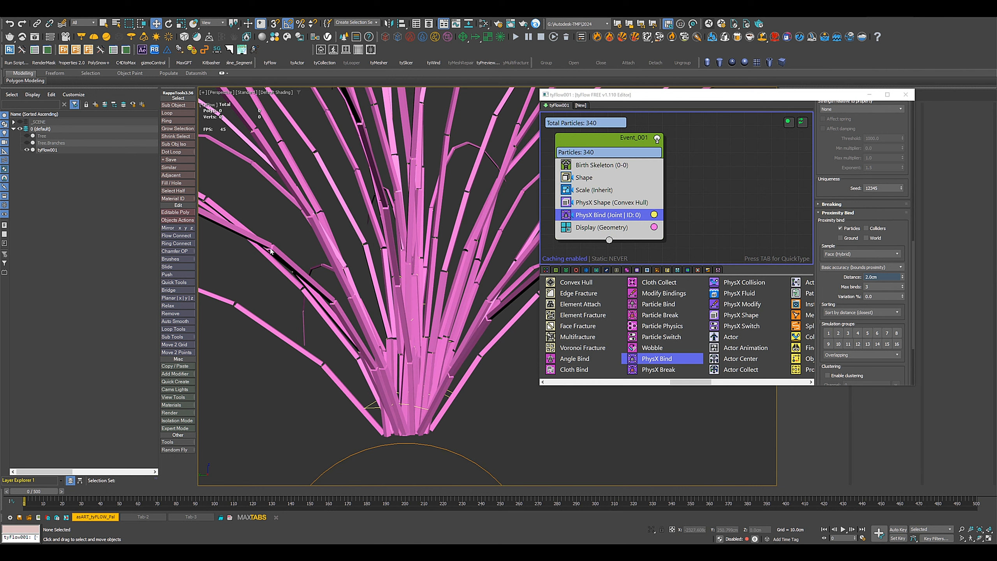
scroll(267, 307, "up", 8)
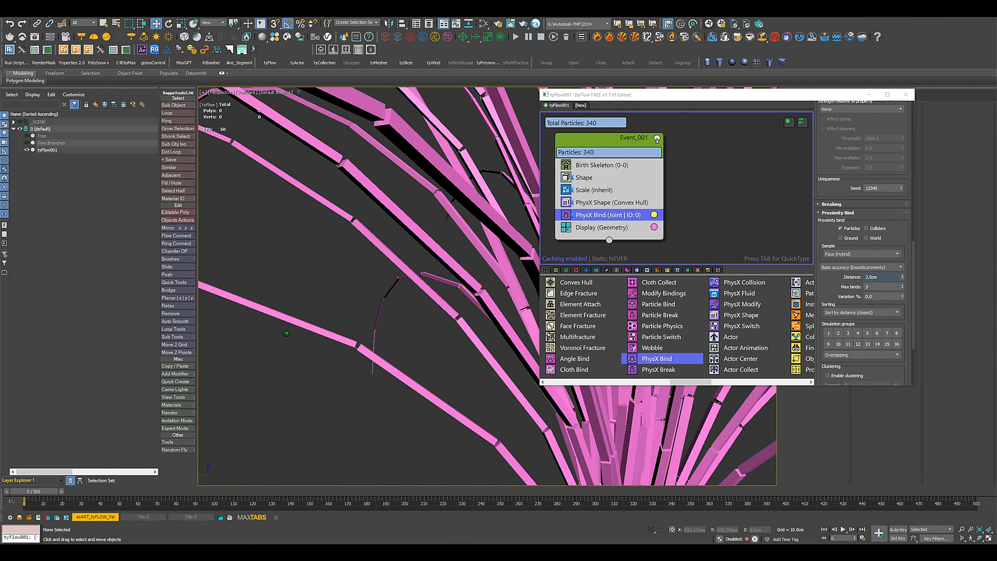
scroll(365, 355, "up", 6)
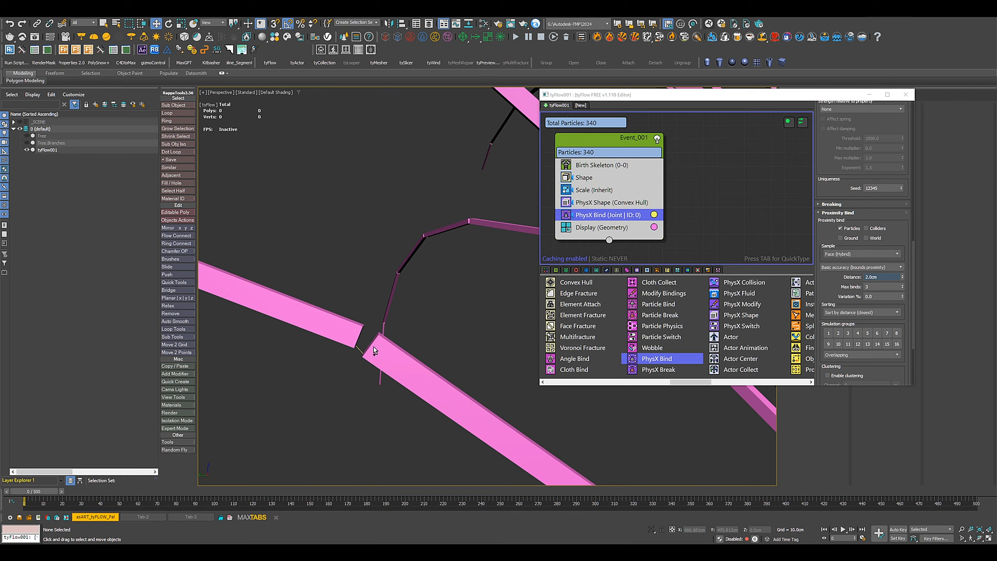
scroll(364, 355, "down", 10)
scroll(410, 377, "down", 5)
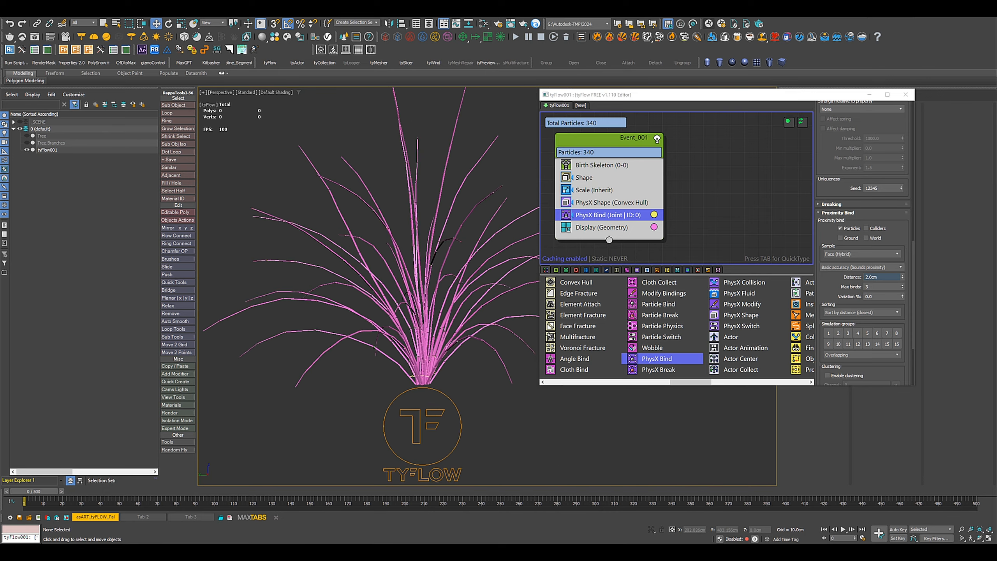
scroll(410, 377, "down", 2)
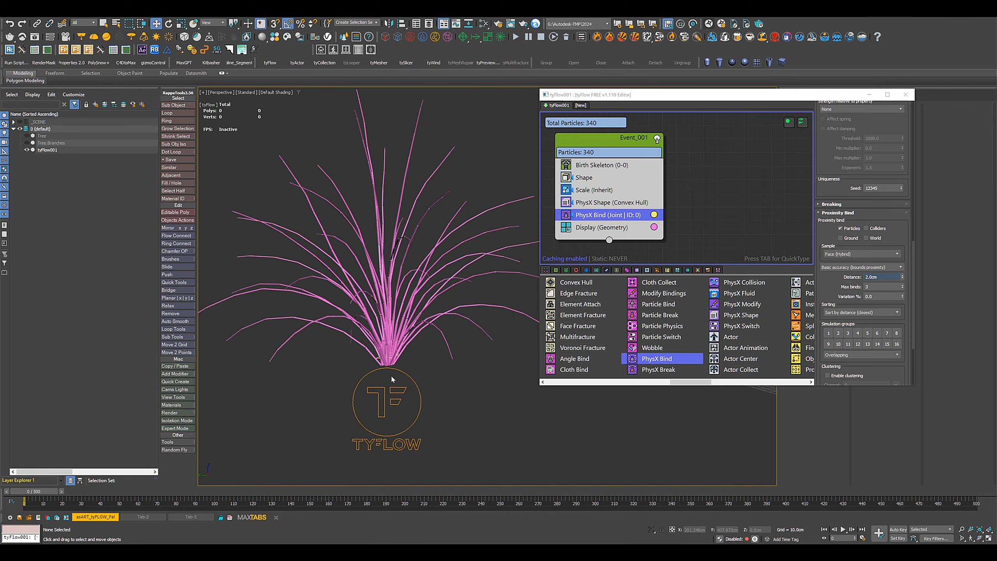
mouse_move(42, 496)
left_mouse_down()
mouse_move(101, 498)
mouse_move(40, 494)
left_mouse_up()
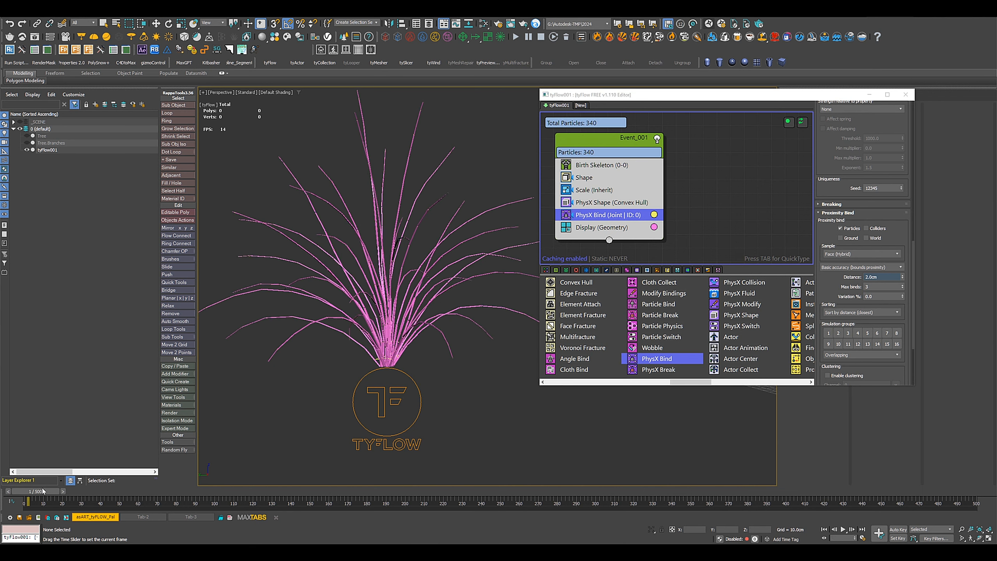
key("w")
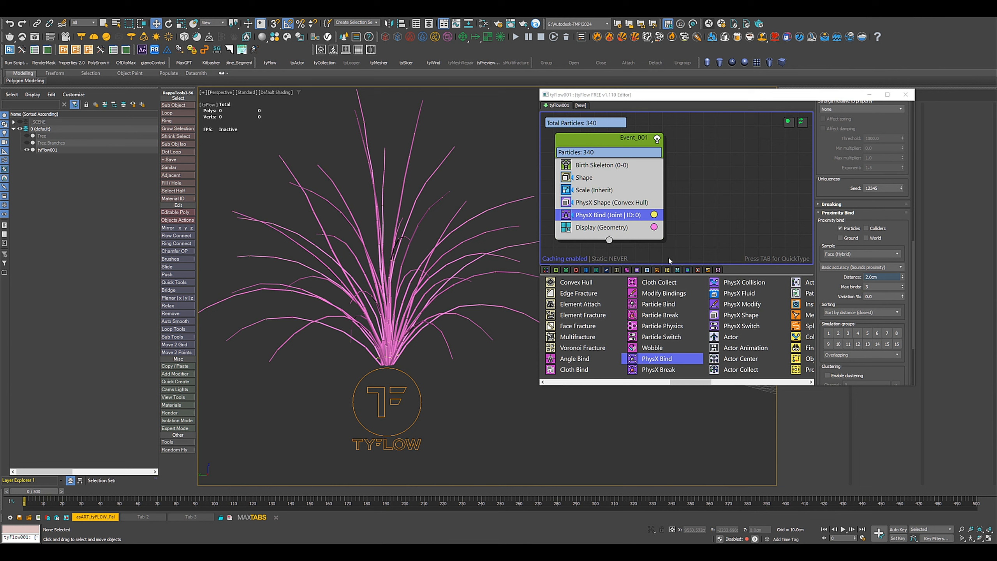
Enlarge the tyFlow editor and add a Property Test to Event_001 that sends particles to a new event.
left_click_drag(619, 138, 705, 128)
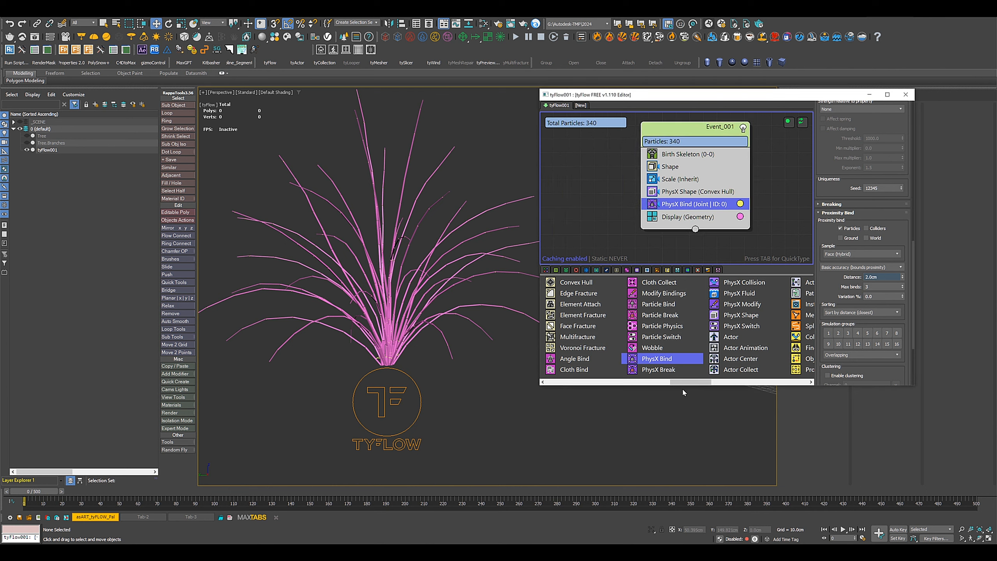
left_click_drag(684, 387, 685, 480)
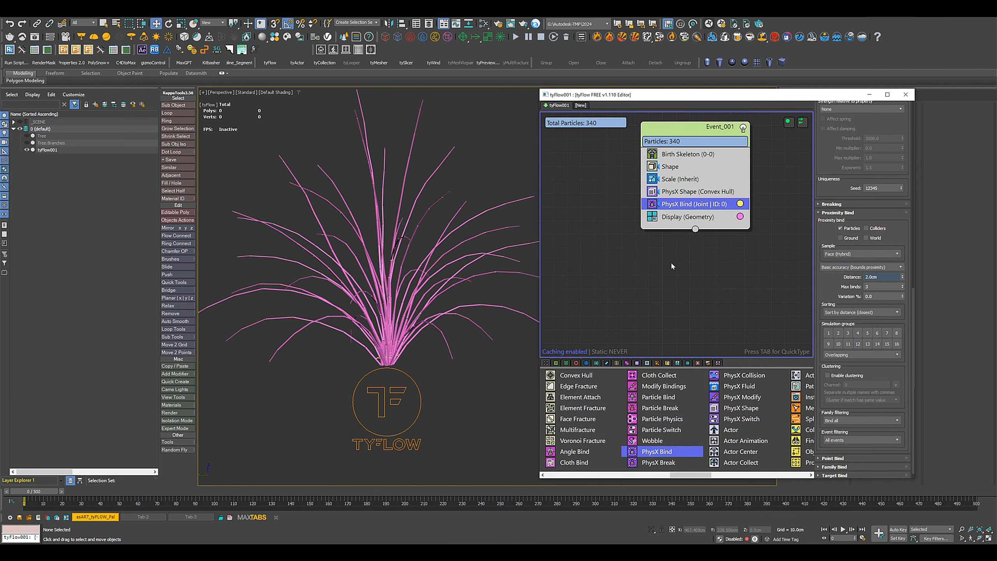
left_click_drag(692, 257, 629, 262)
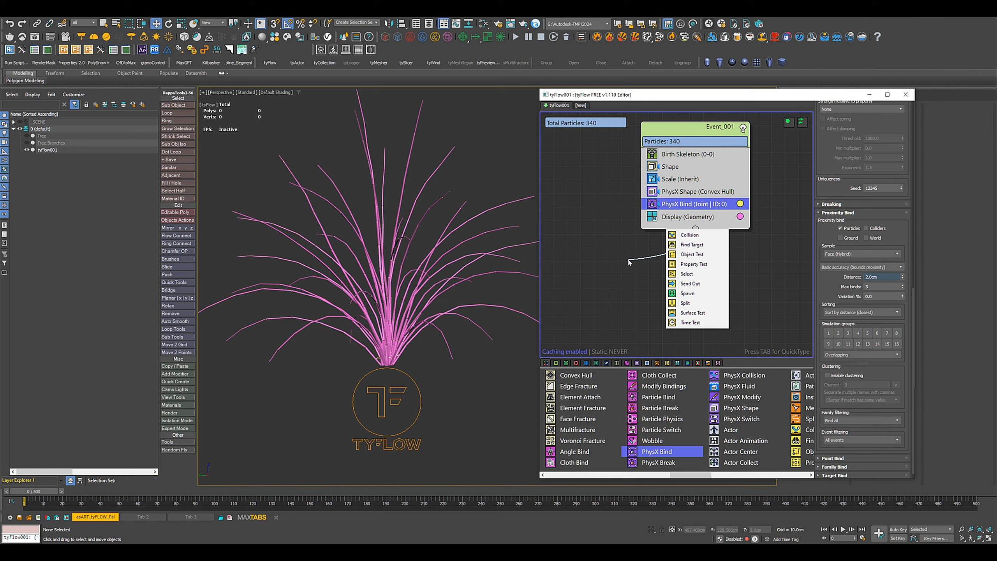
left_click(693, 263)
left_click_drag(669, 253, 642, 265)
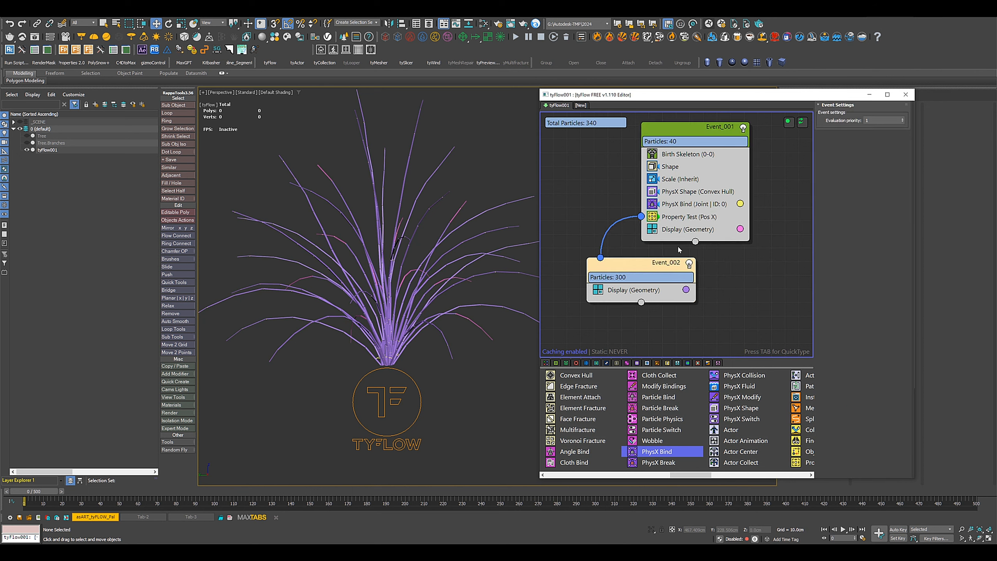
Set the Property Test's test type to Position Z.
left_click(693, 223)
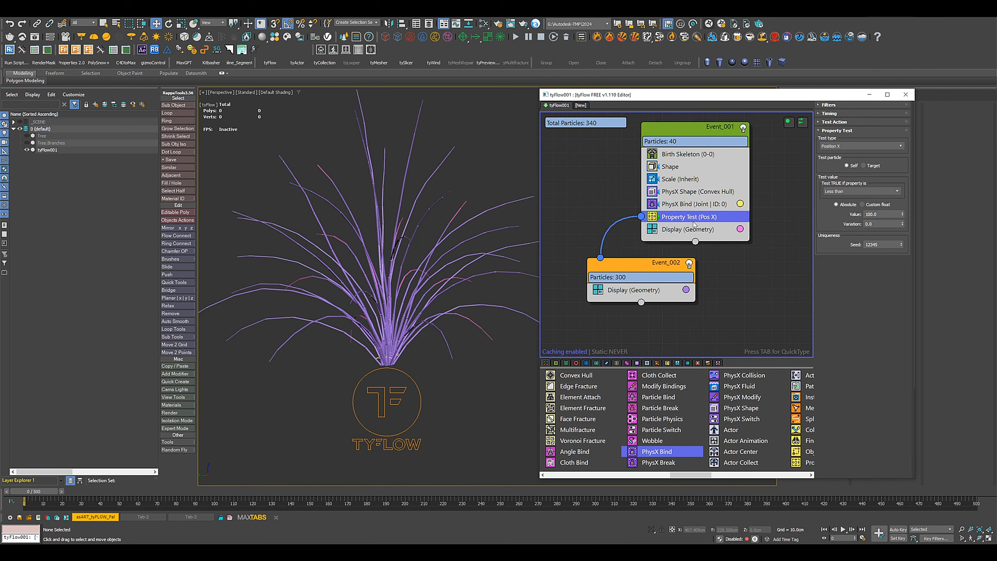
left_click(828, 146)
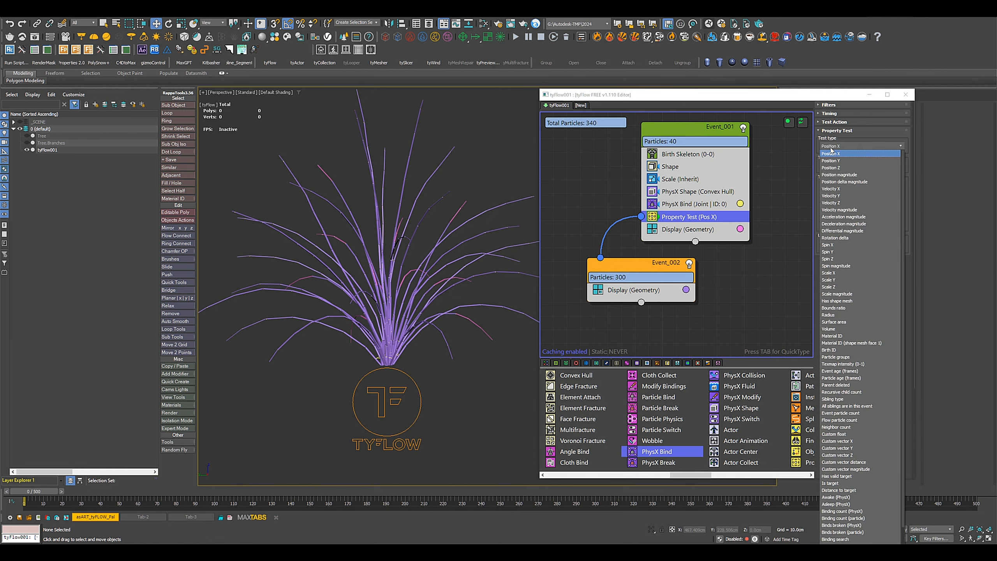
left_click(831, 168)
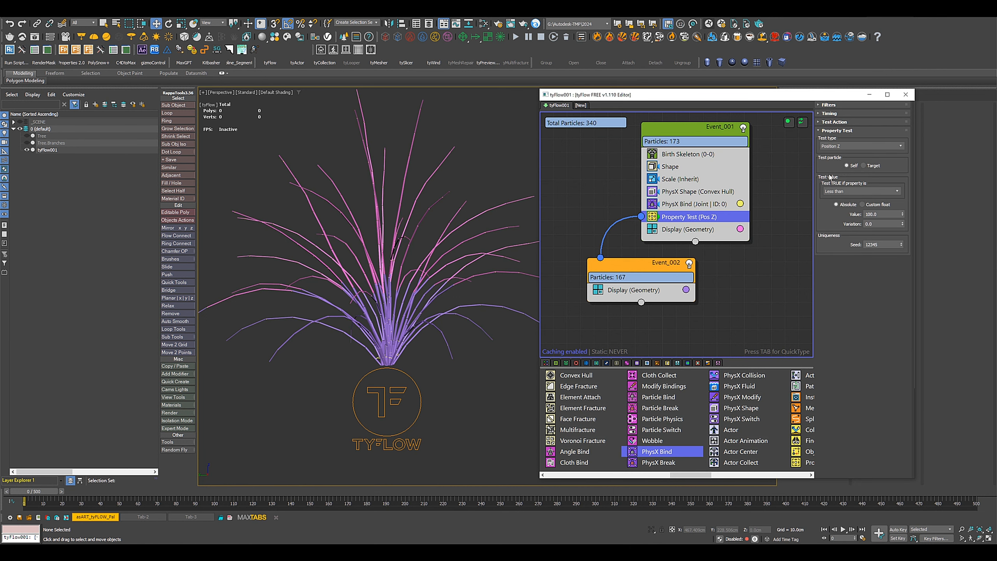
Change the display color of Event_002's particles to red.
left_click(685, 290)
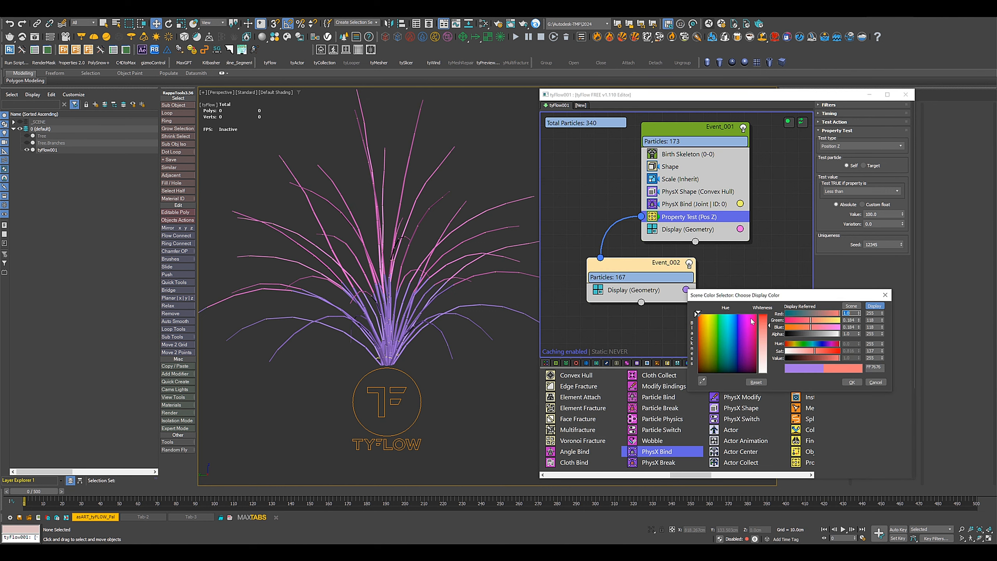
left_click_drag(762, 325, 762, 315)
left_click(850, 382)
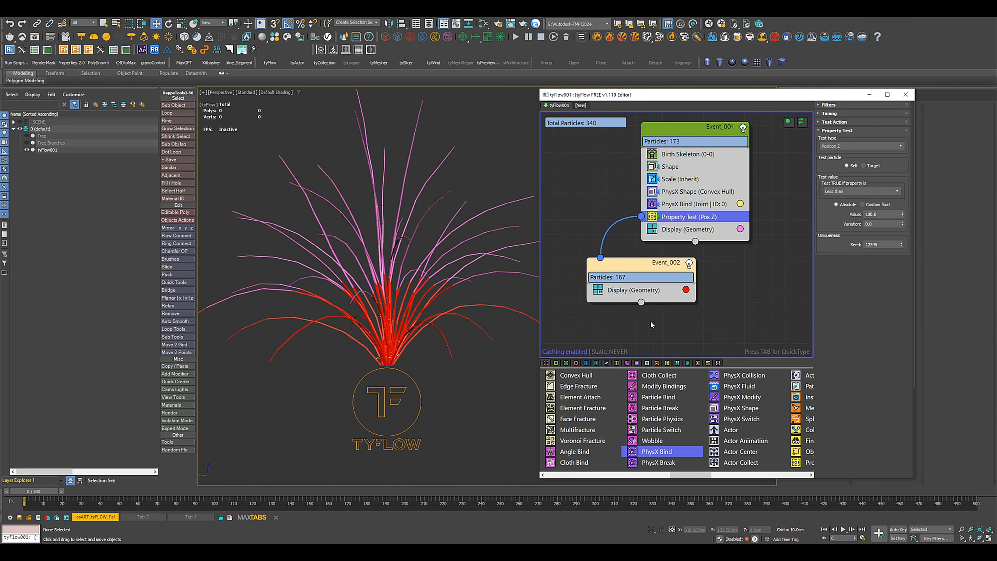
Set the Property Test value to 45 and check which base segments go to Event_002.
double_click(884, 214)
type("45")
key("Return")
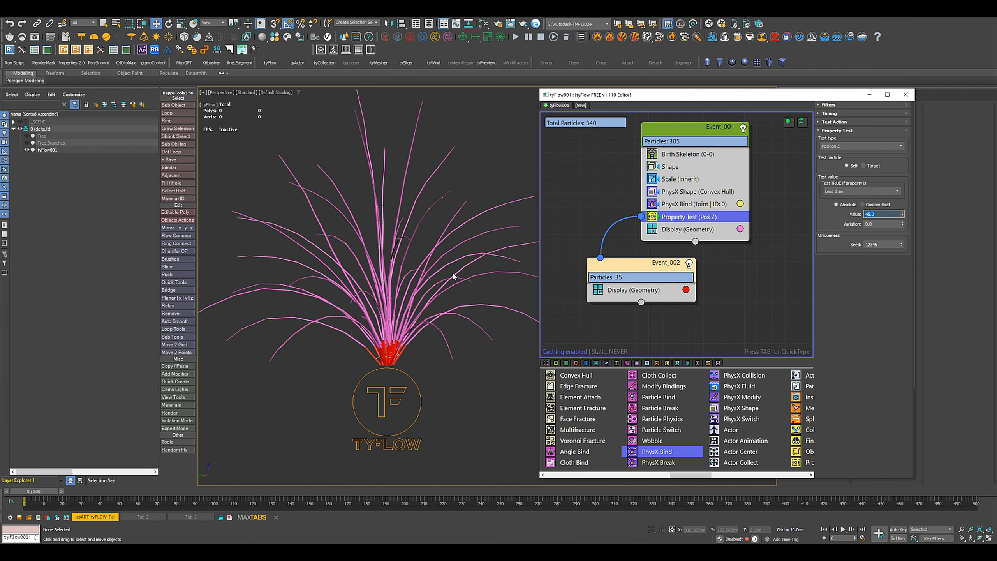
scroll(447, 346, "up", 5)
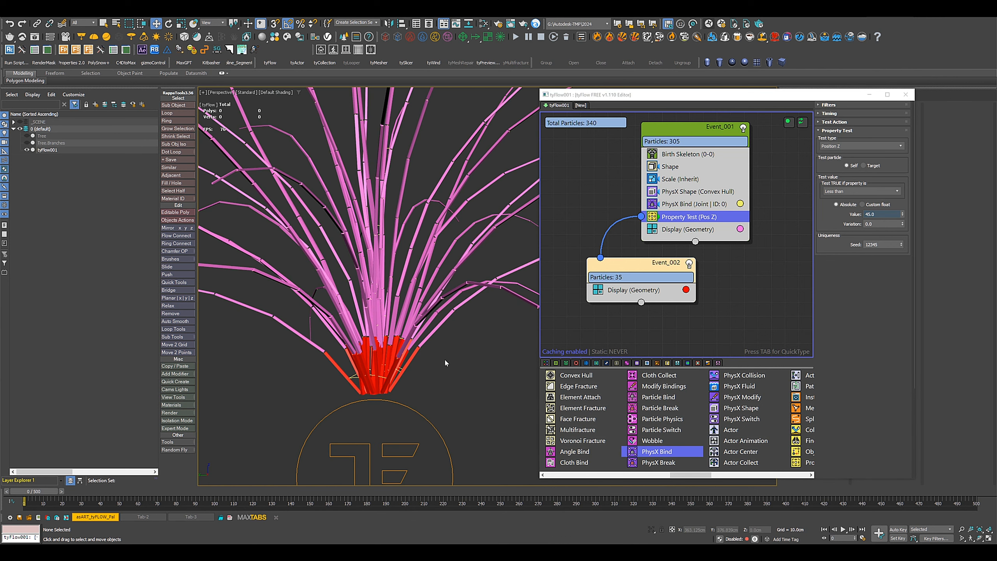
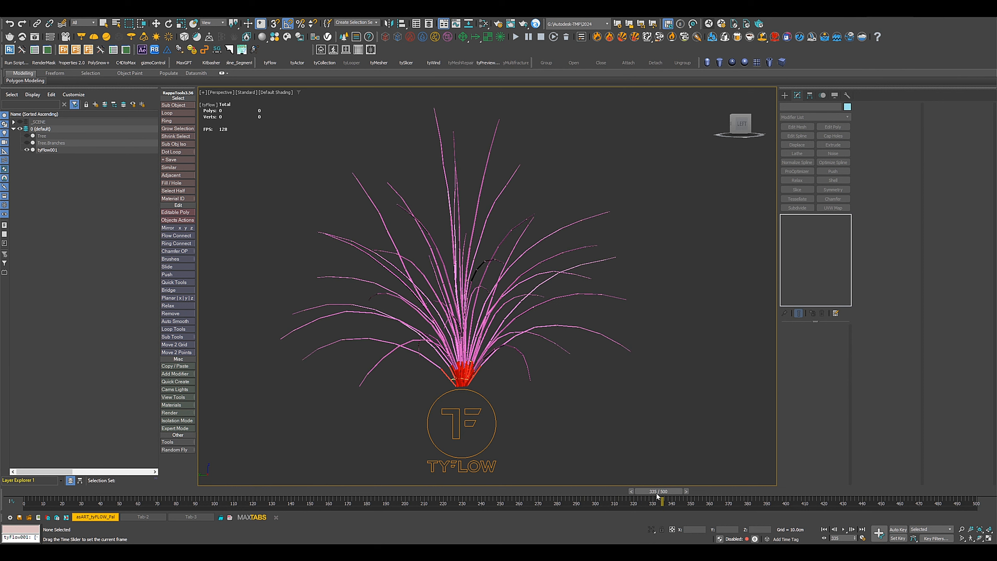
Return to frame 0, show the Tree object, hide tyFlow001, and select Tree.
key("w")
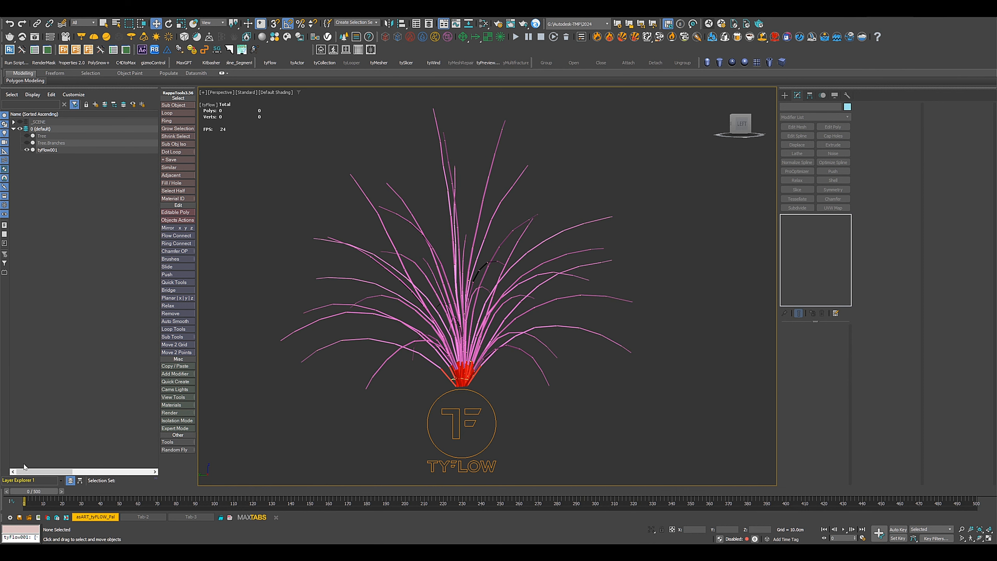
left_click(42, 136)
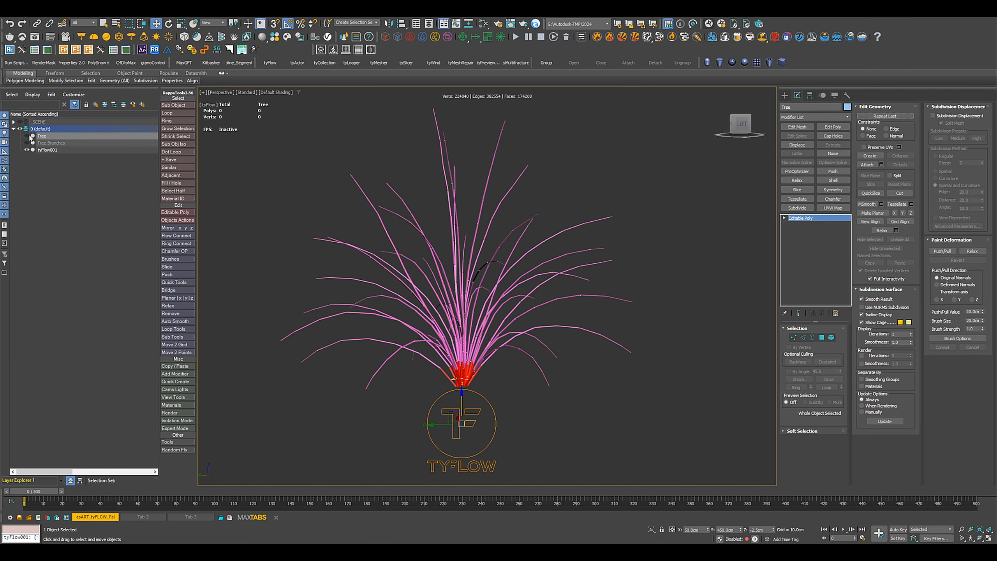
left_click(28, 136)
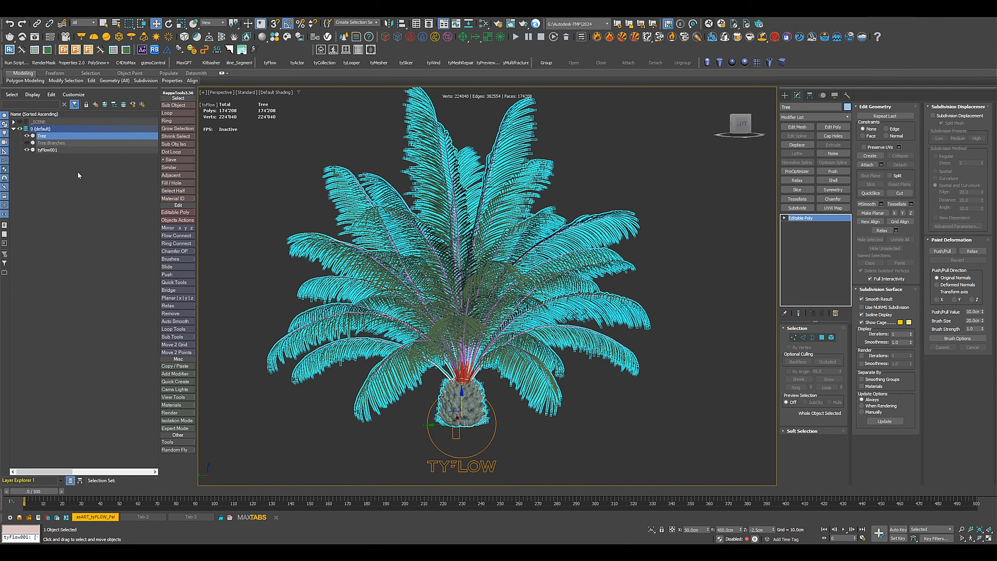
left_click(26, 150)
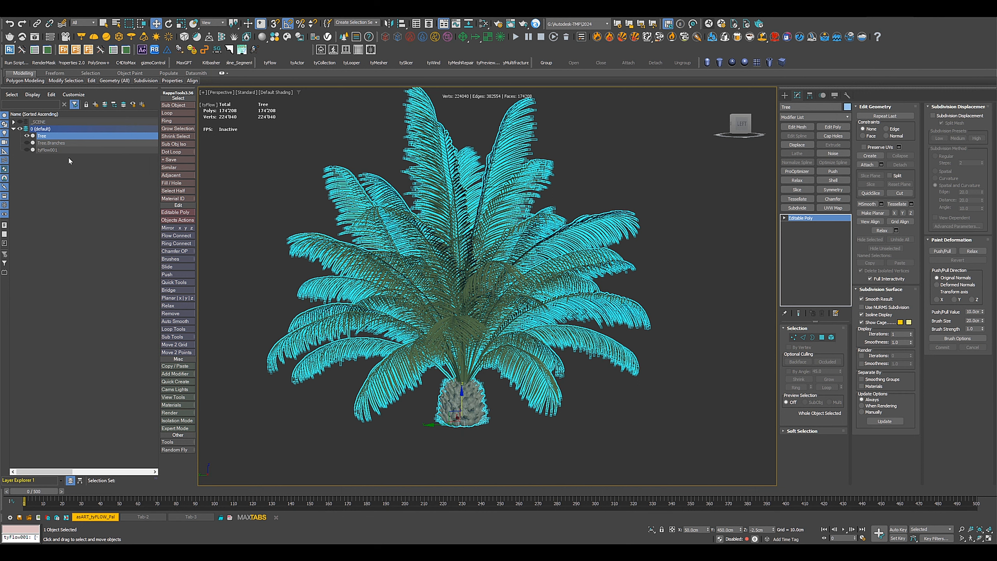
left_click(48, 150)
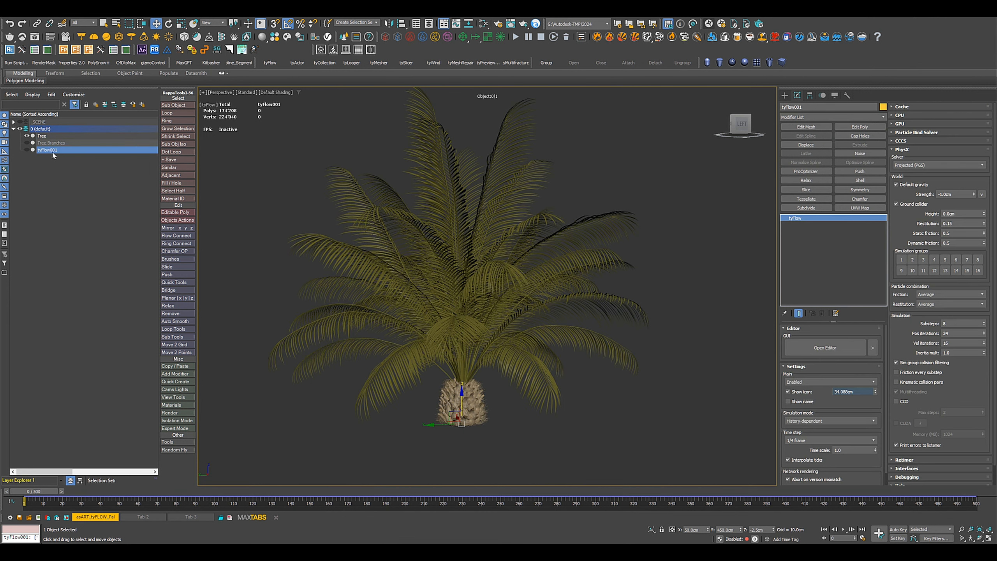
left_click(40, 137)
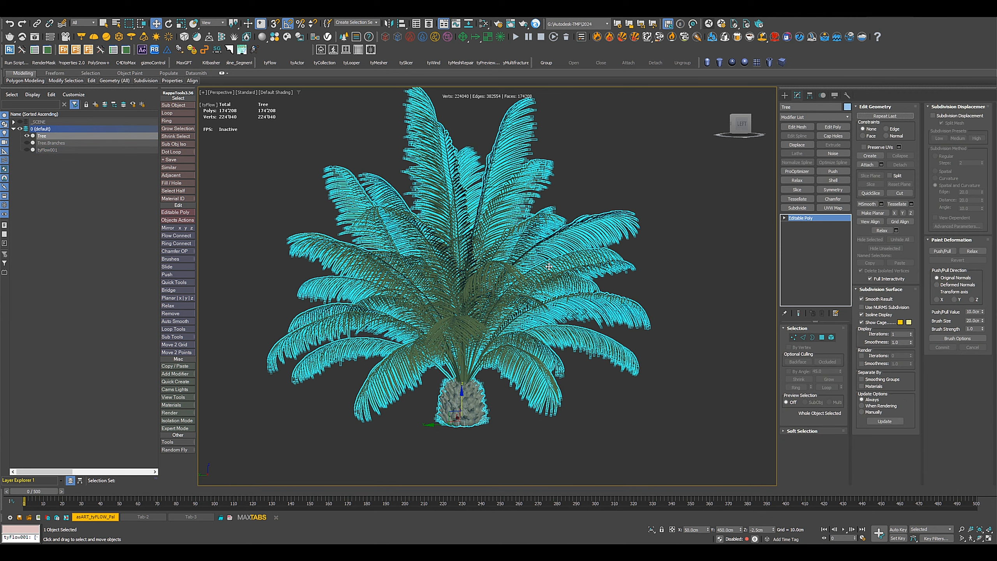
Add a tyParticleSkin modifier to the Tree and assign tyFlow001 as its particle skin.
middle_click_drag(569, 316, 585, 324)
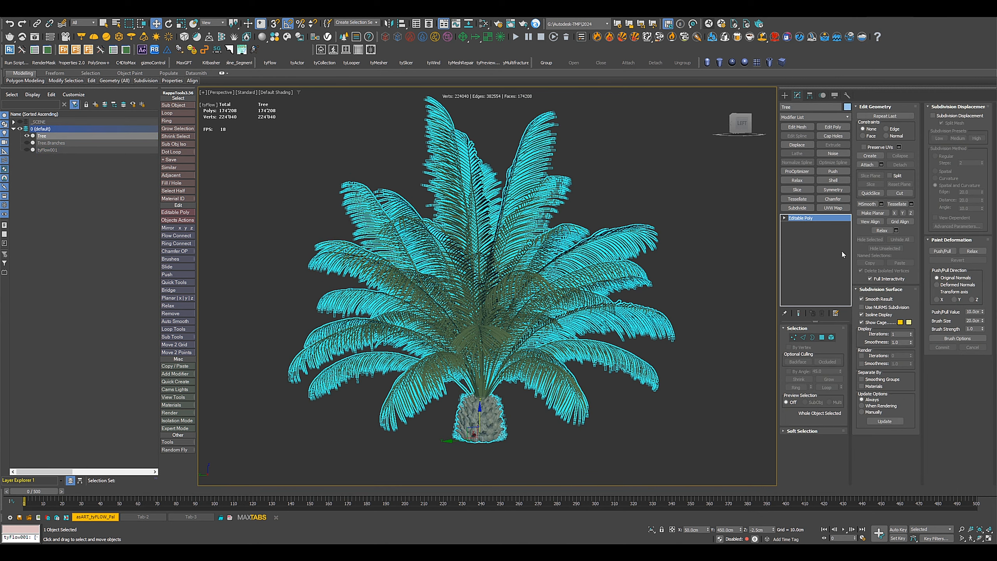
left_click(845, 117)
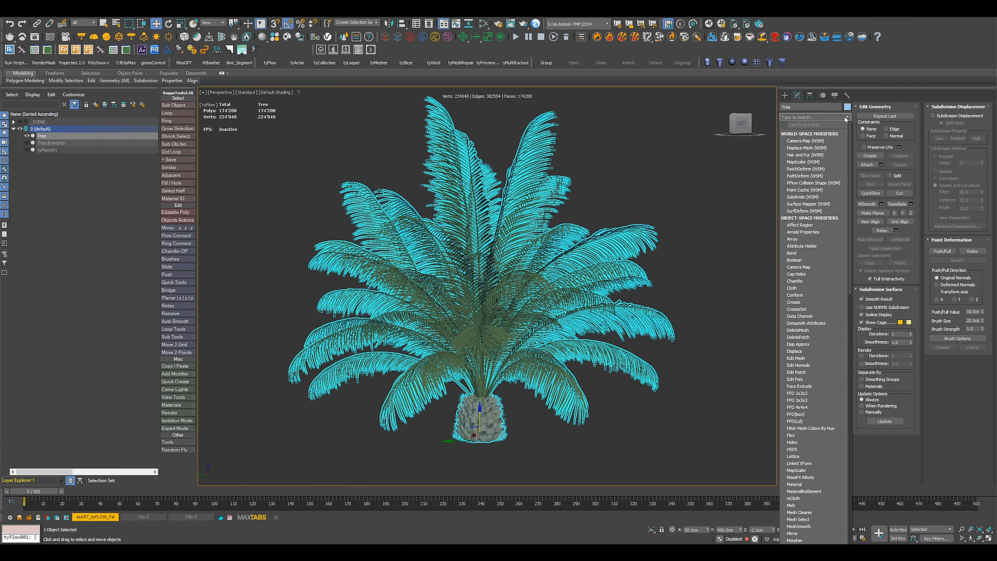
left_click_drag(852, 157, 852, 363)
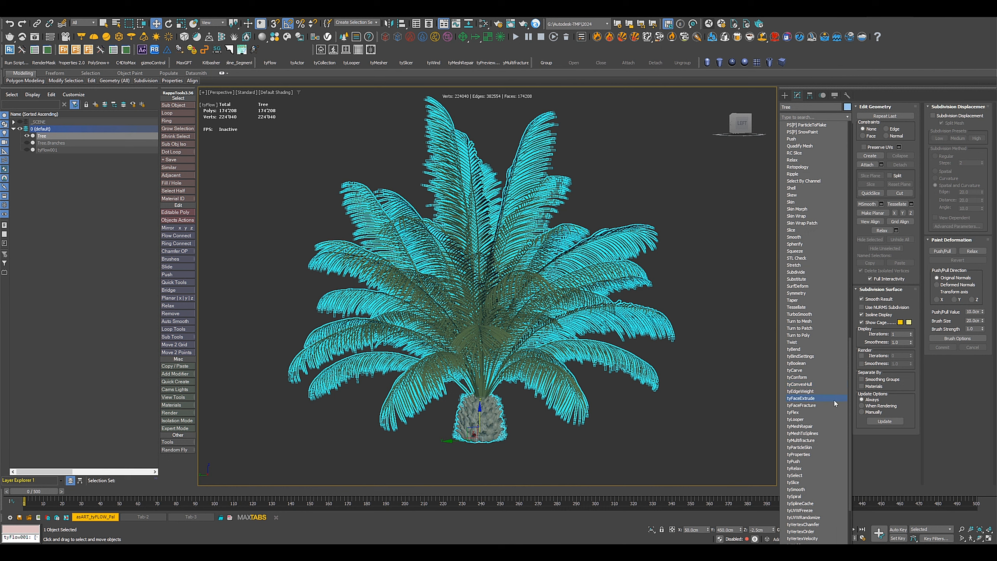
left_click(800, 448)
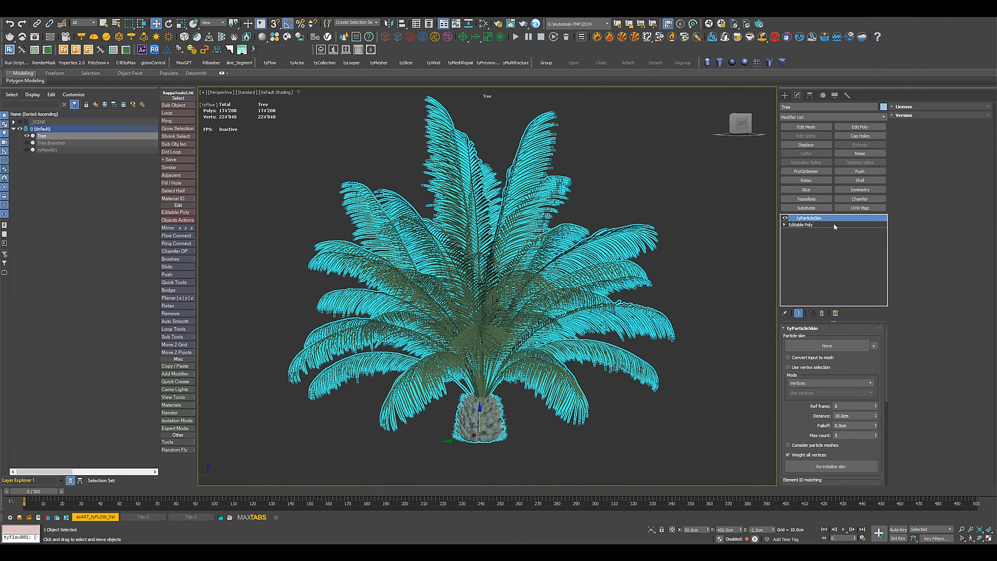
left_click(827, 345)
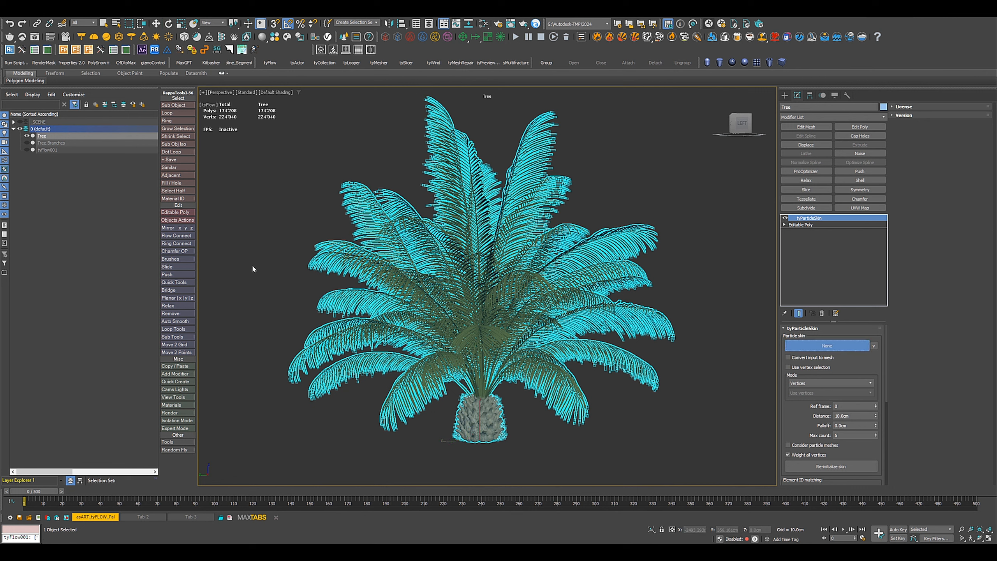
left_click(50, 150)
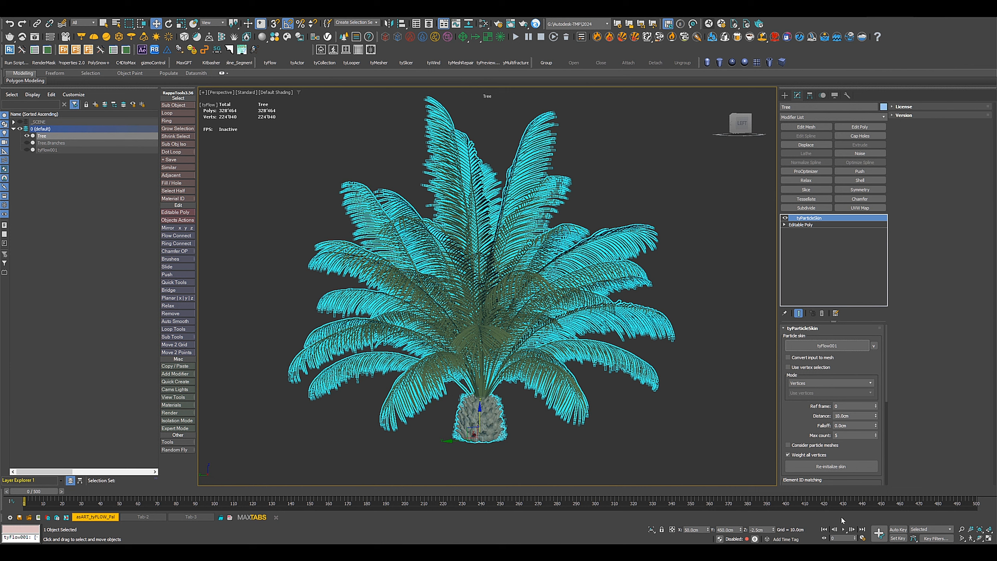
Play the skinned tree's animation and return to the first frame.
left_click(844, 531)
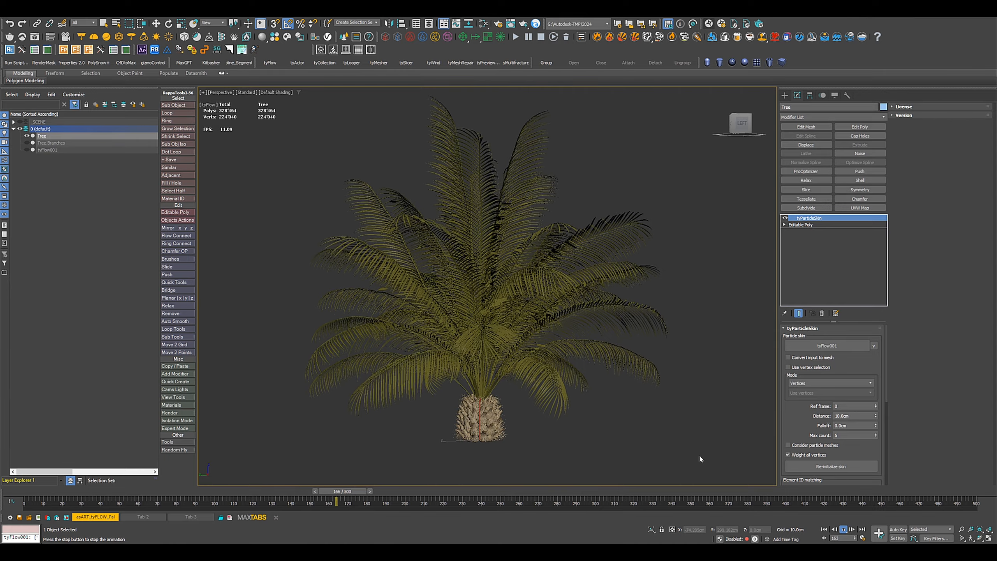
left_click(824, 529)
scroll(542, 407, "up", 3)
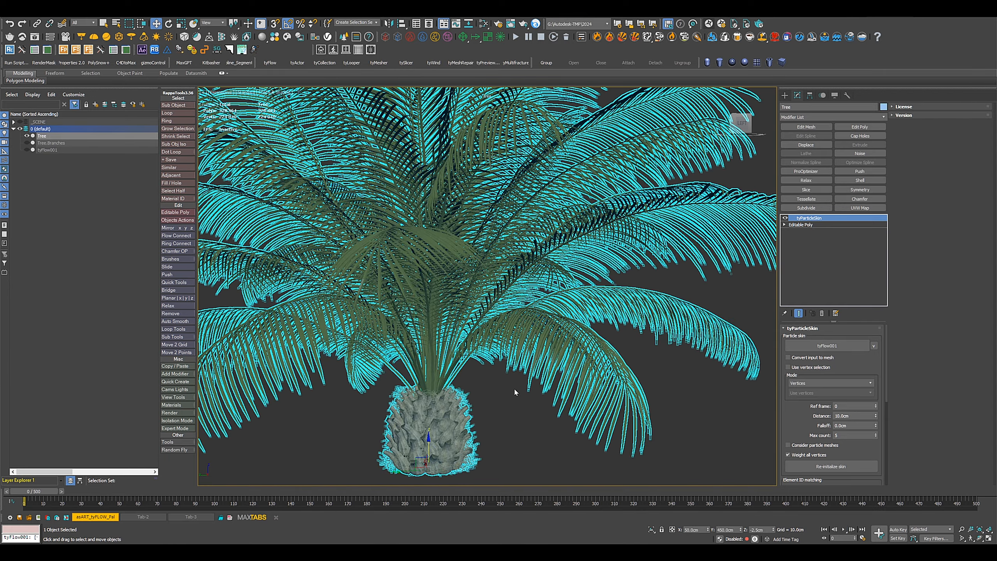
middle_click_drag(515, 388, 522, 407, "alt")
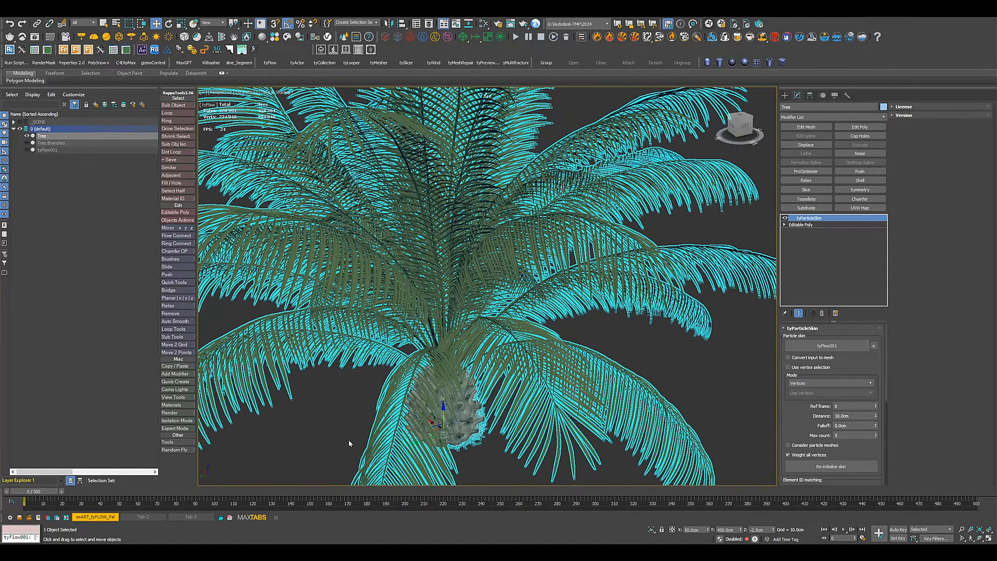
Go to frame 10 and examine close up how the leaves at the crown's center deform.
left_click_drag(47, 493, 64, 494)
middle_click_drag(310, 228, 373, 329)
scroll(399, 264, "up", 5)
mouse_move(399, 264)
middle_mouse_down("alt")
mouse_move(405, 255)
mouse_move(400, 291)
mouse_move(406, 275)
middle_mouse_up("alt")
middle_click_drag(400, 212, 427, 249)
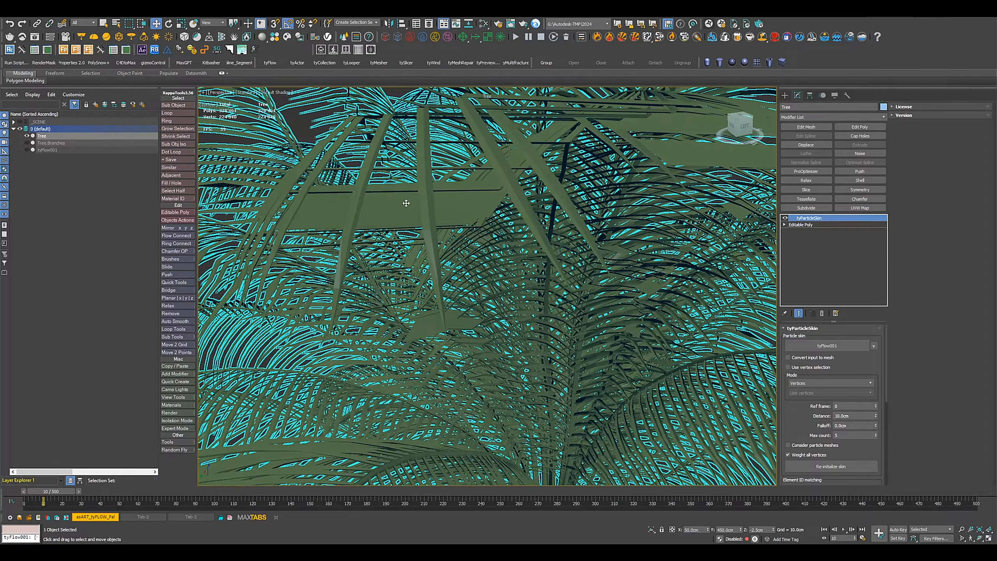
middle_click_drag(589, 241, 547, 264)
scroll(512, 294, "down", 3)
middle_click_drag(512, 294, 500, 304, "alt")
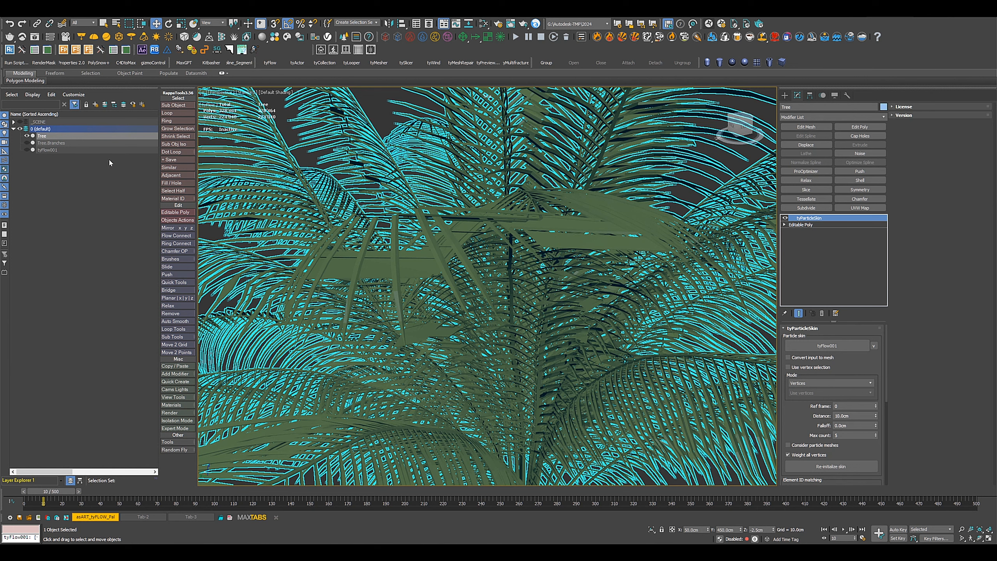
Set the time step of tyFlow001 to 1/6 frame.
left_click(48, 150)
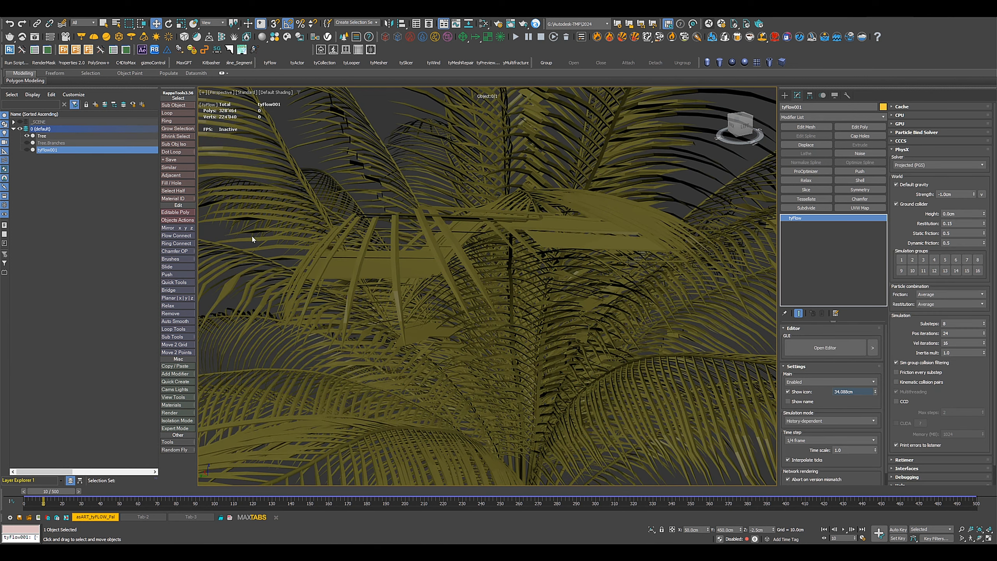
left_click(801, 441)
left_click(799, 470)
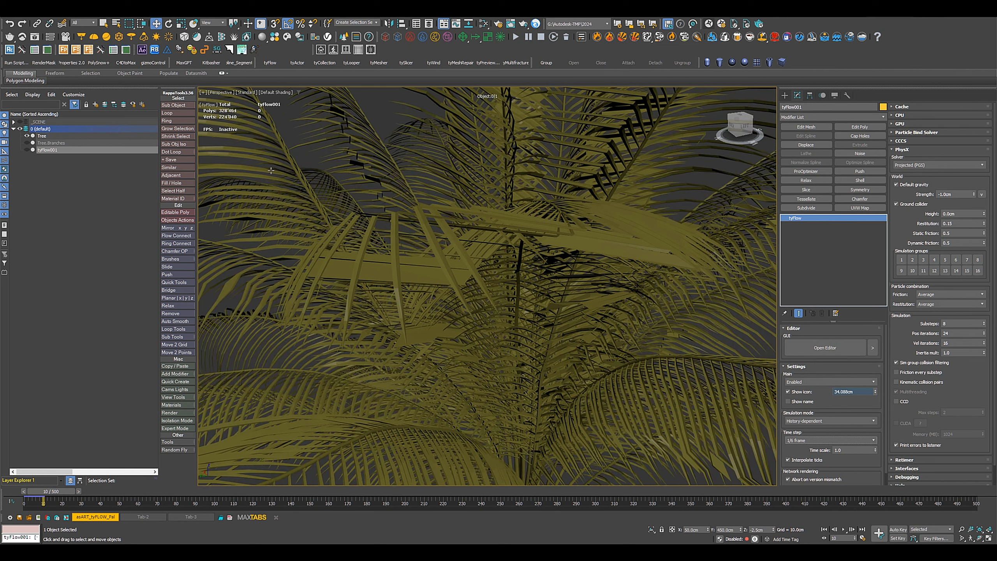
Set the falloff of the Tree's tyParticleSkin modifier to 45 cm.
left_click(300, 171)
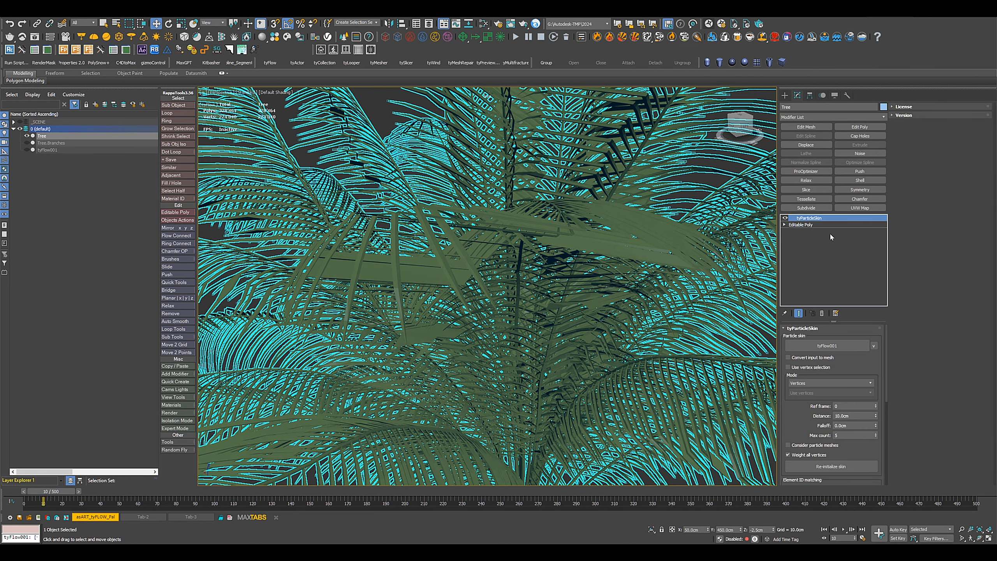
left_click_drag(809, 418, 813, 370)
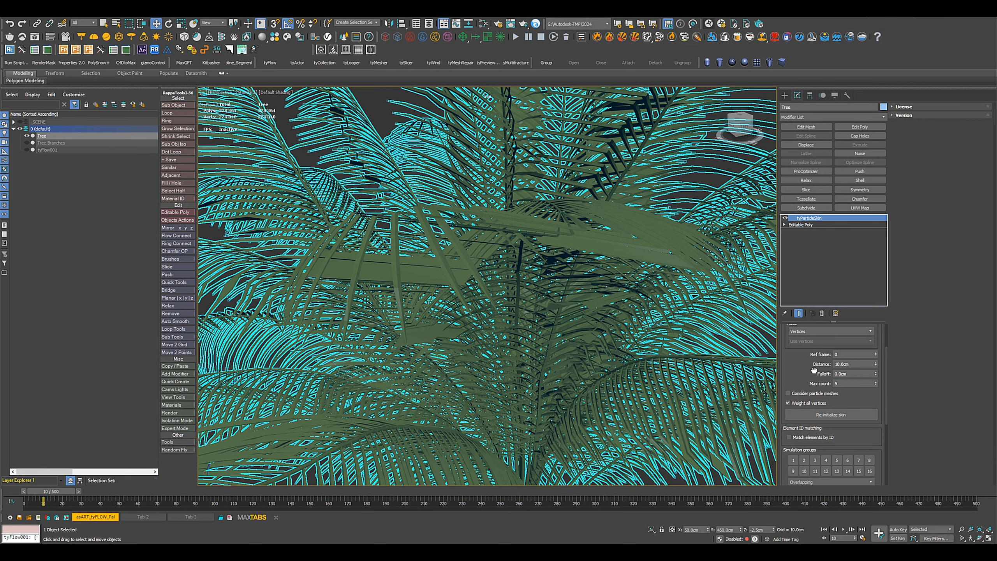
double_click(862, 374)
key("Return")
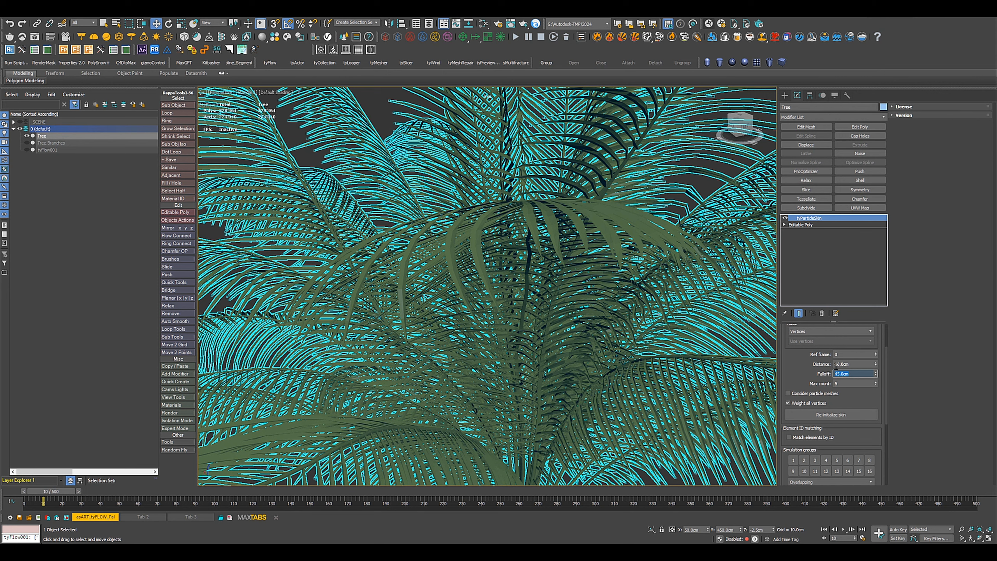
Set the tyParticleSkin distance to 15 cm.
double_click(859, 364)
type("1")
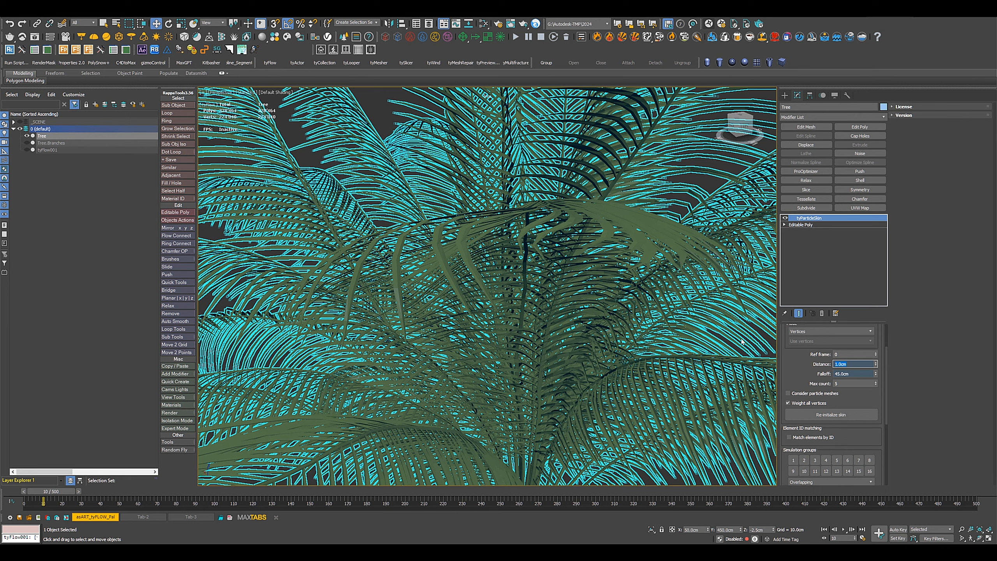
type("5")
key("Return")
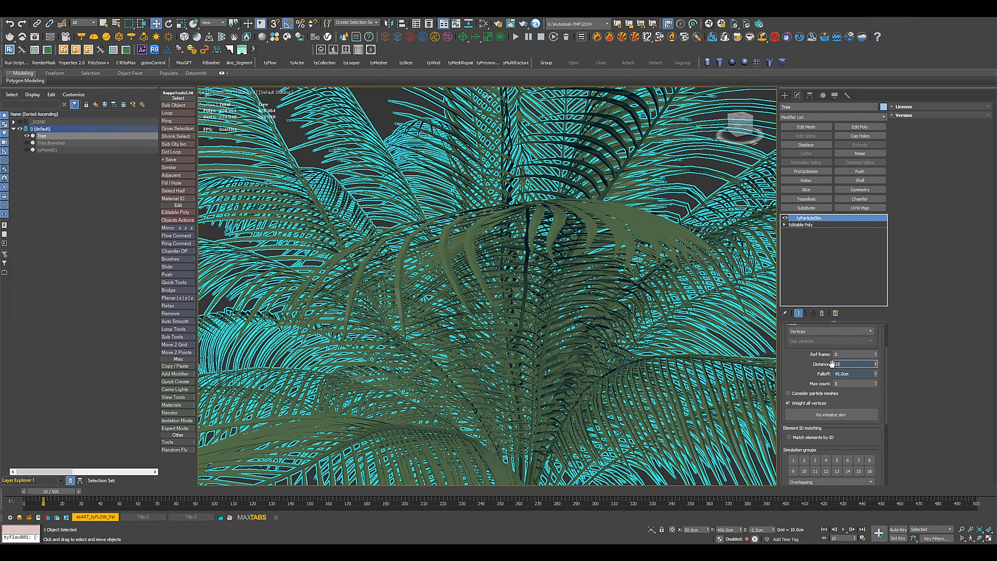
type("15")
key("Return")
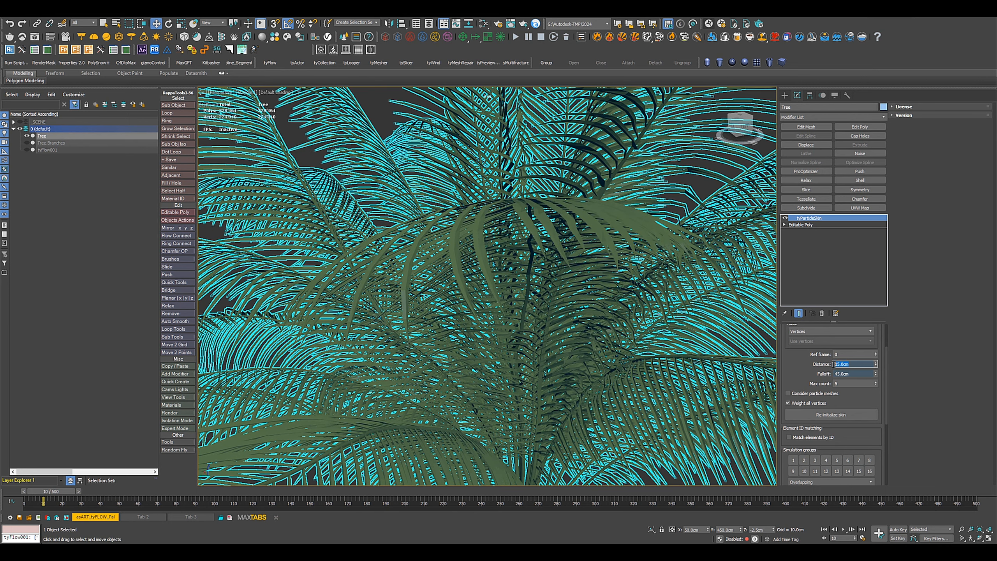
Play the deselected tree's animation in a front view of the whole palm and return to frame 0.
scroll(568, 354, "down", 10)
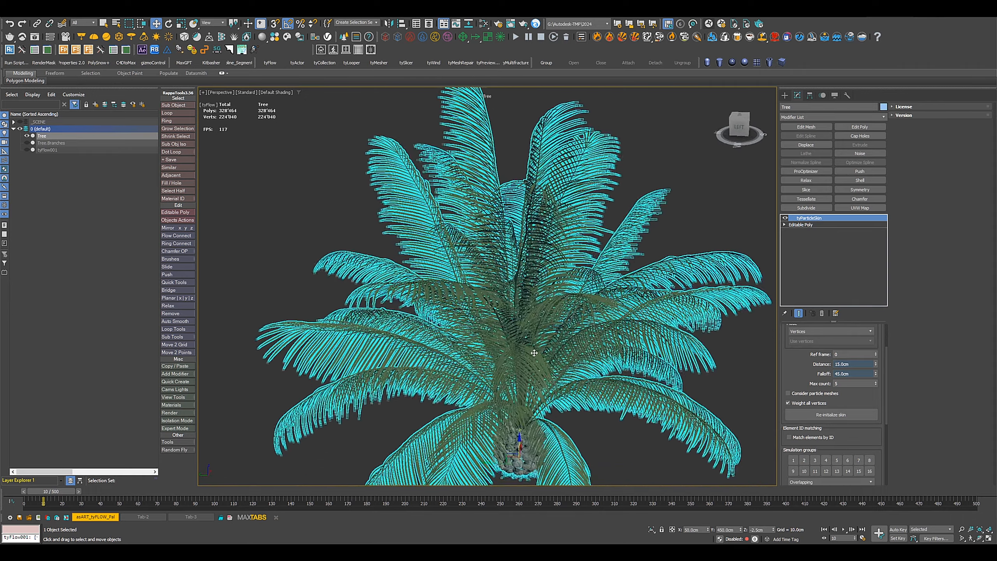
scroll(532, 363, "down", 3)
middle_click_drag(533, 362, 357, 360, "alt")
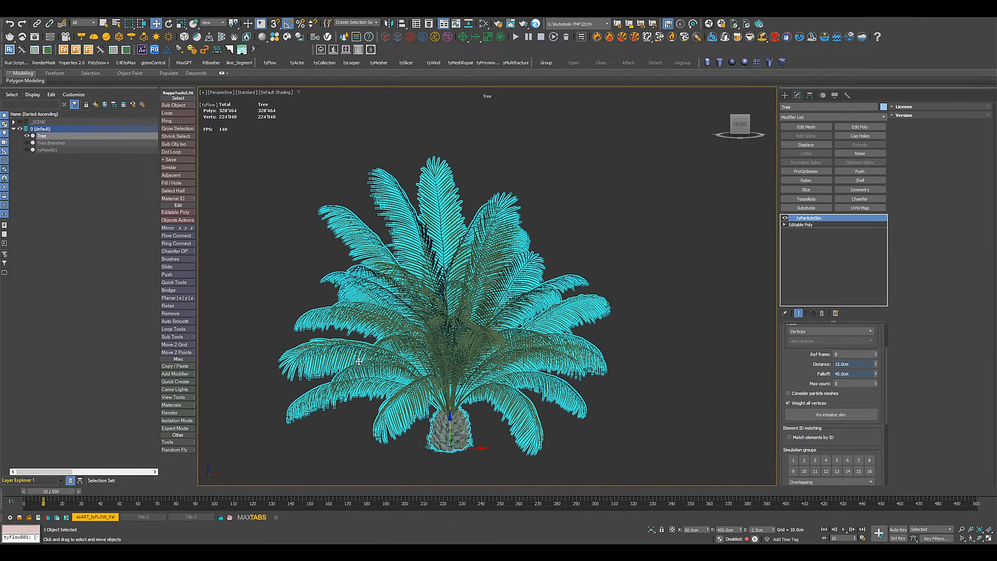
middle_click_drag(434, 368, 480, 364)
scroll(479, 366, "up", 1)
scroll(478, 369, "up", 1)
left_click(560, 441)
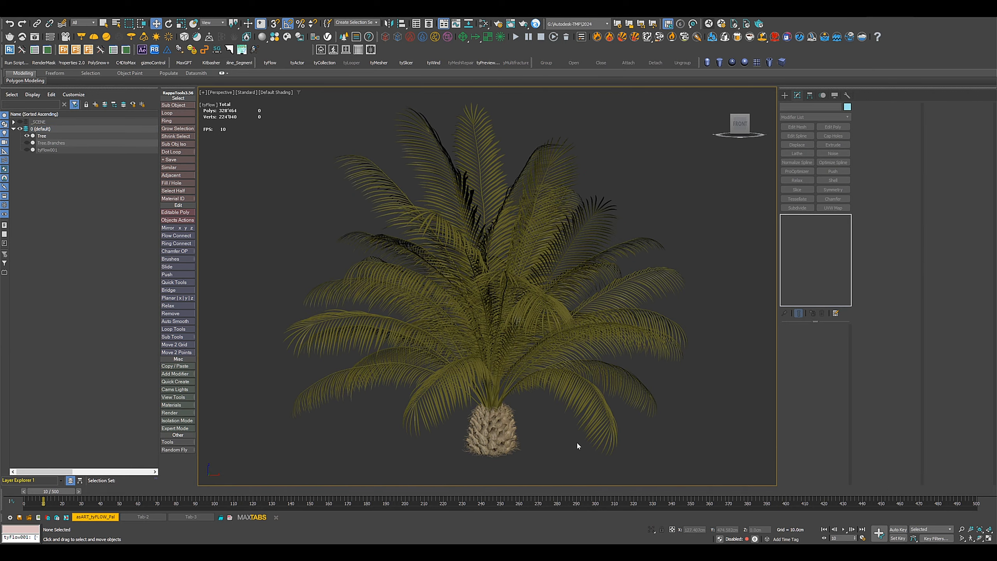
left_click(843, 529)
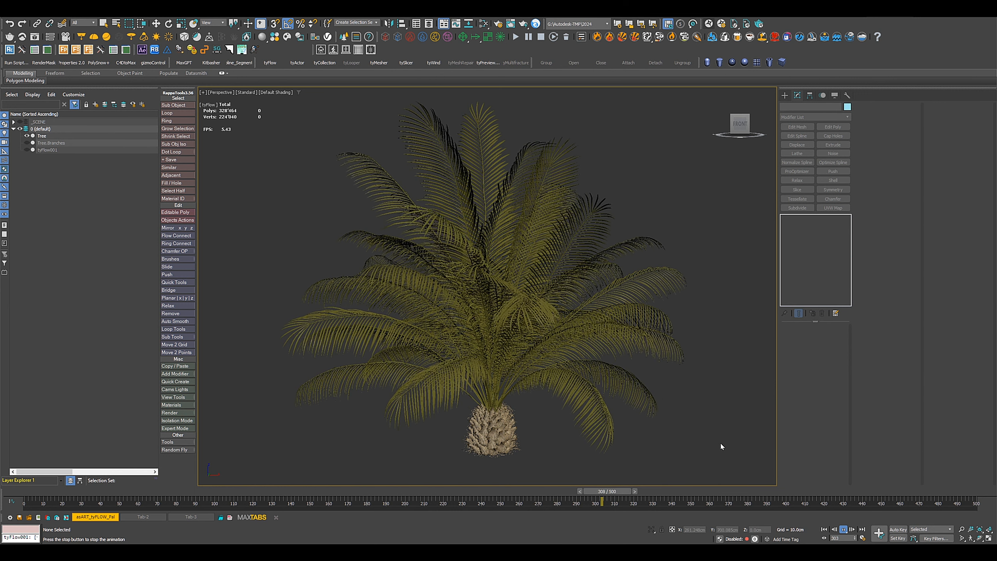
left_click(844, 530)
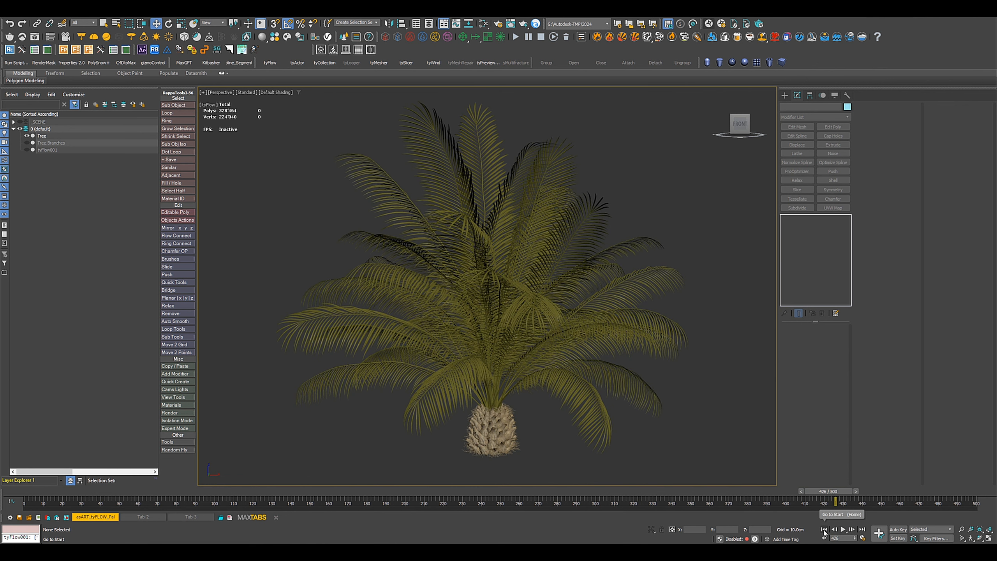
left_click(823, 529)
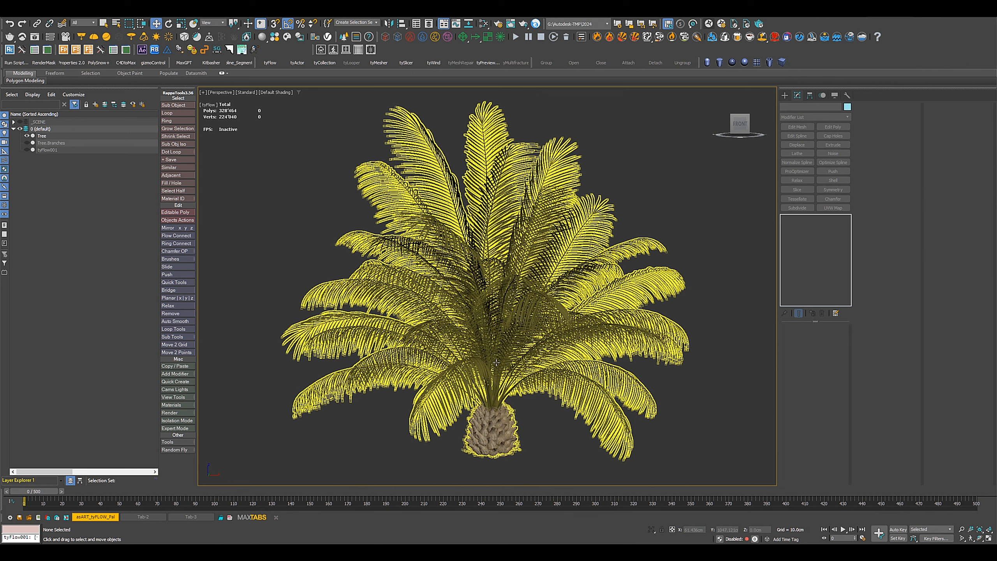
Check the time configuration and create an MP4 tyPreview of the Perspective view for frames 250 to 500.
left_click(862, 538)
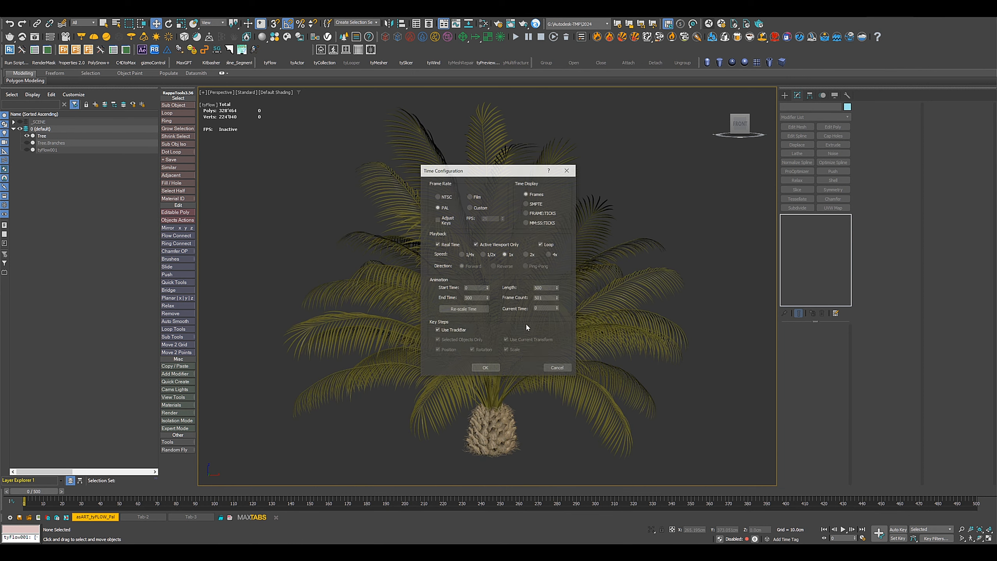
left_click(558, 369)
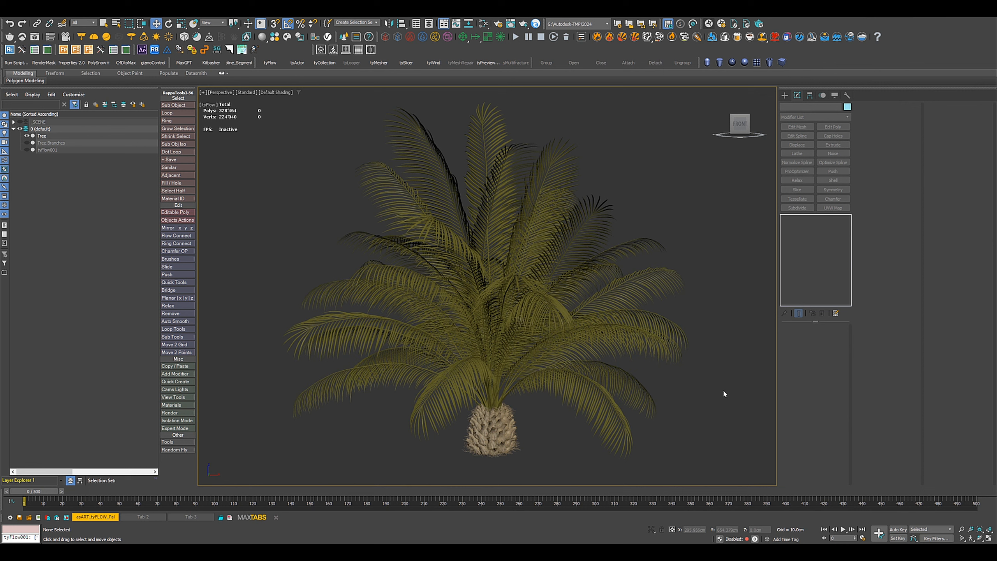
left_click(485, 63)
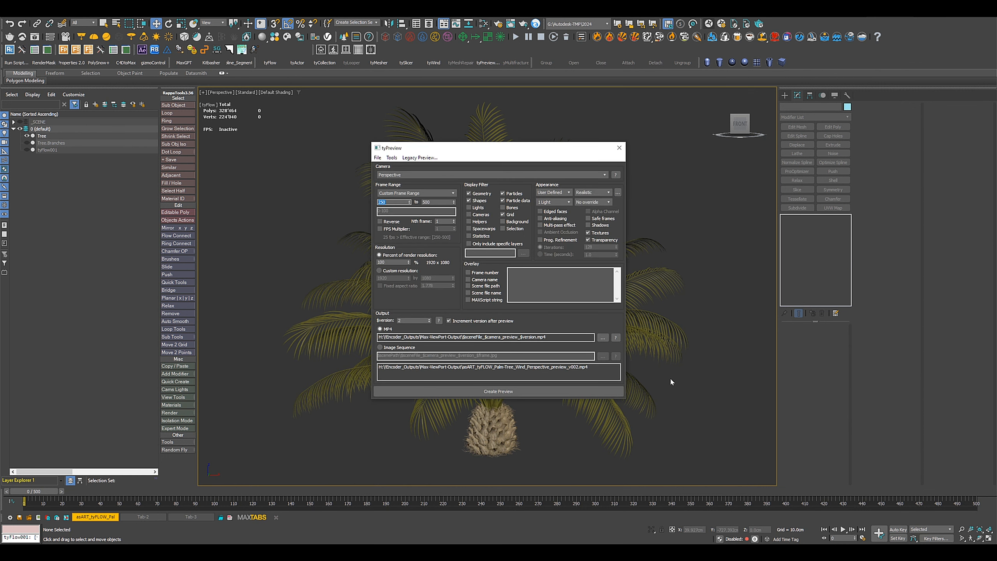
left_click(504, 392)
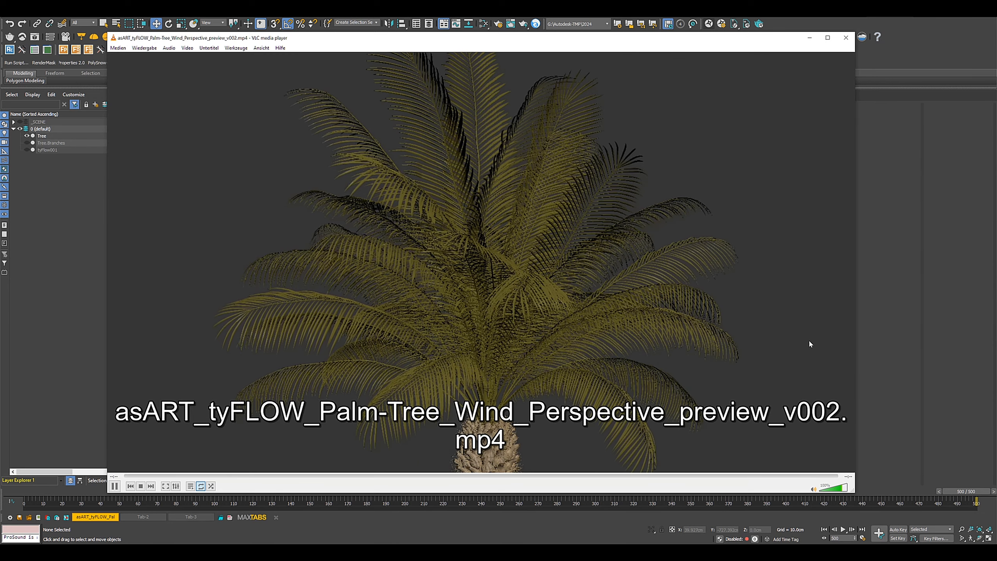
Close the preview video and play the rendered PalmTree_Wind image sequence in the image sequence player, then return to 3ds Max.
left_click(845, 38)
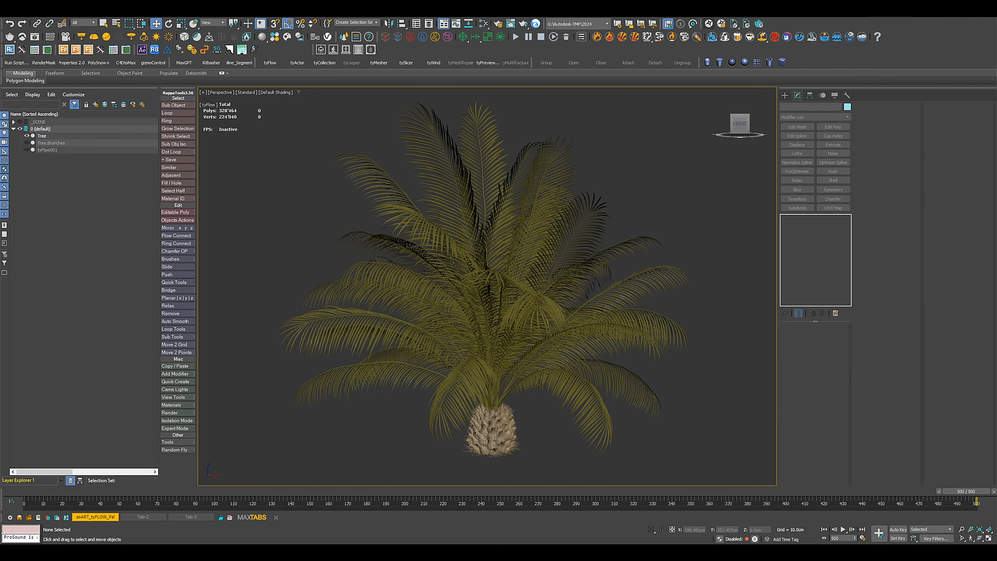
mouse_move(561, 551)
left_click(569, 522)
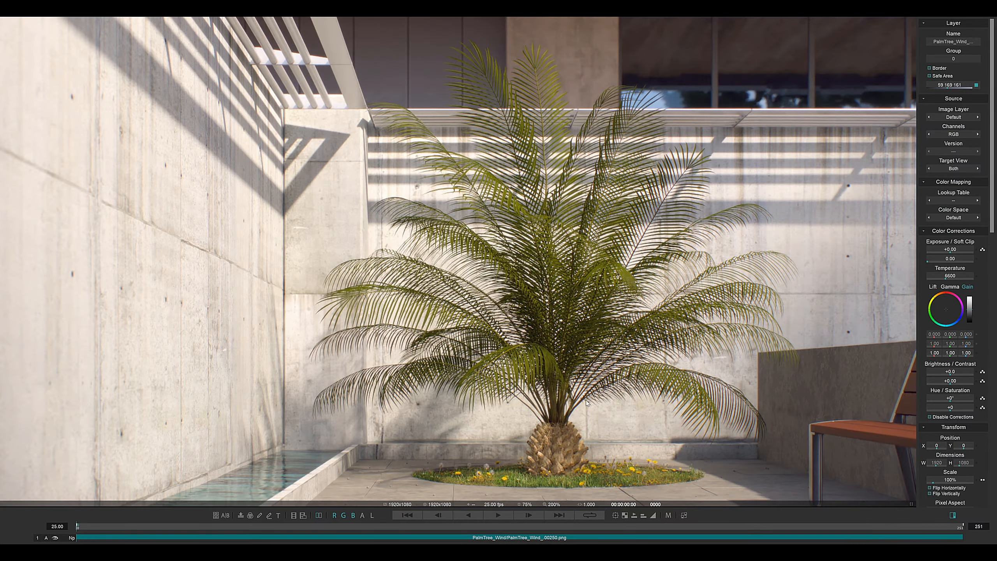
left_click(498, 514)
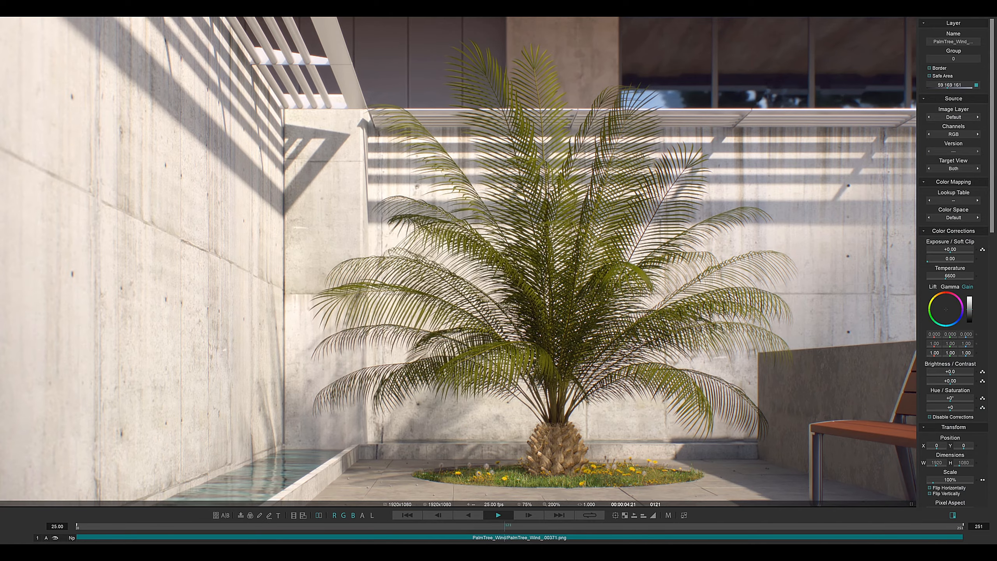
left_click(969, 3)
left_click(777, 104)
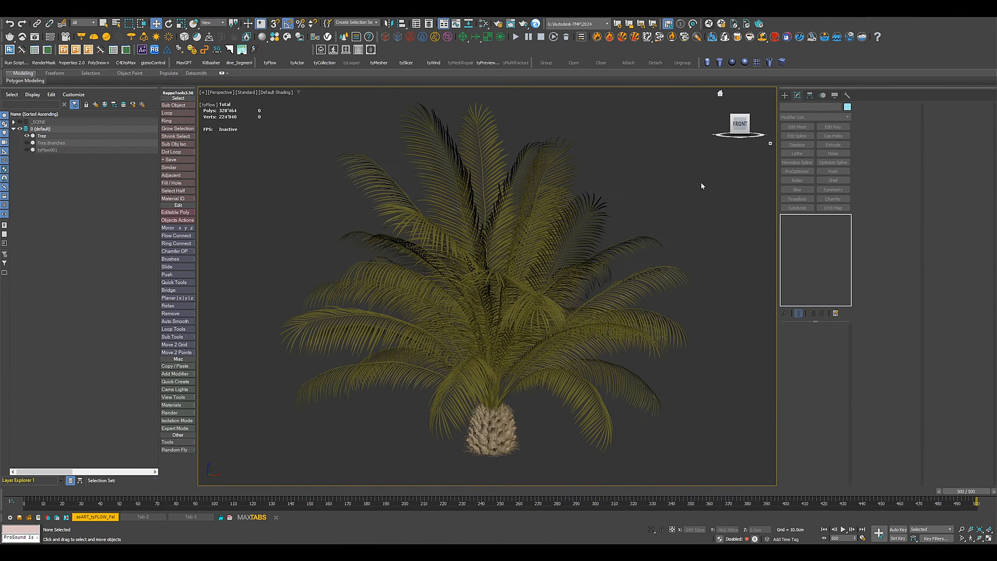
Open the tyFlow001 editor at the built-in wind settings of Event_001's Force operator and return to frame 0.
left_click(518, 370)
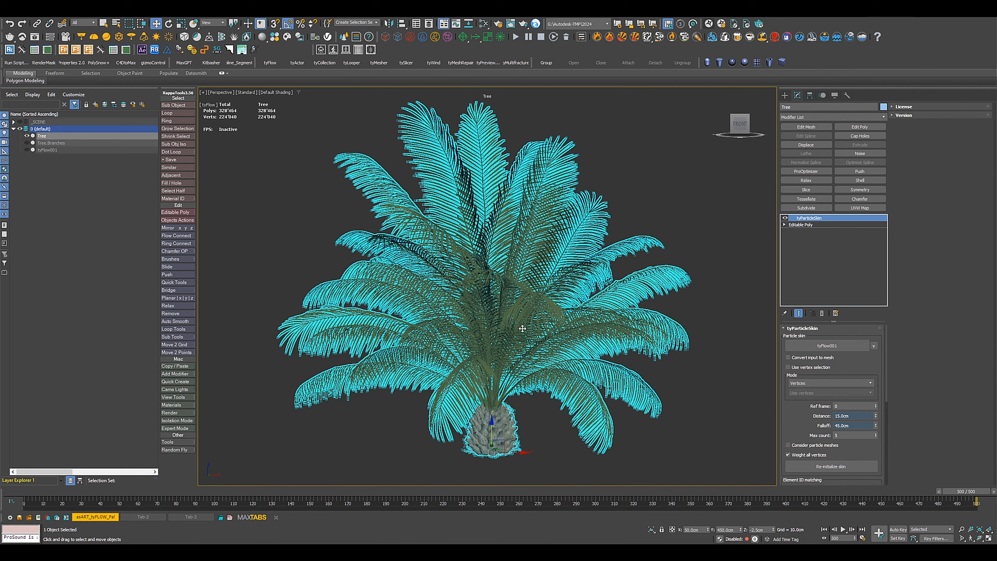
left_click(48, 150)
left_click(824, 348)
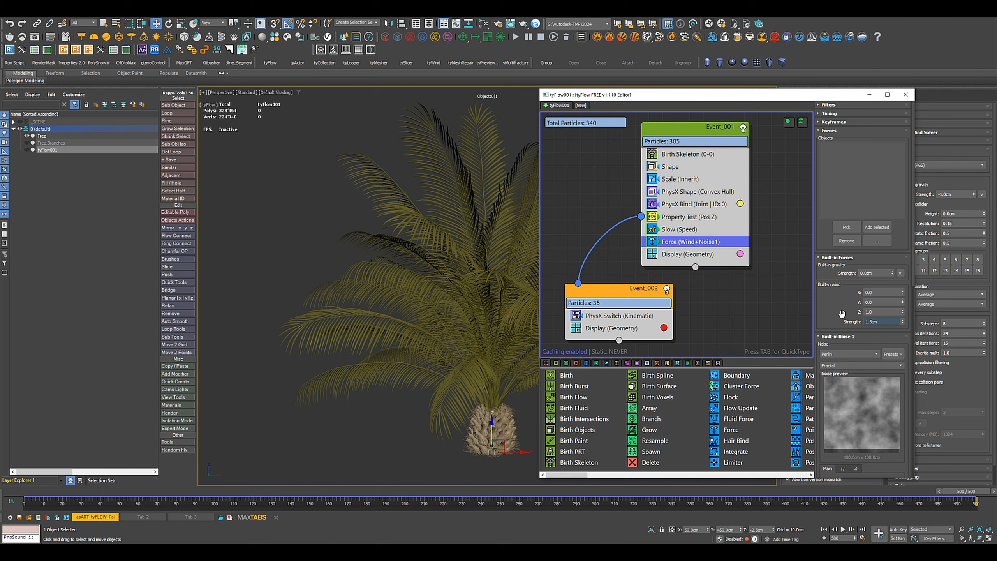
left_click_drag(842, 316, 831, 267)
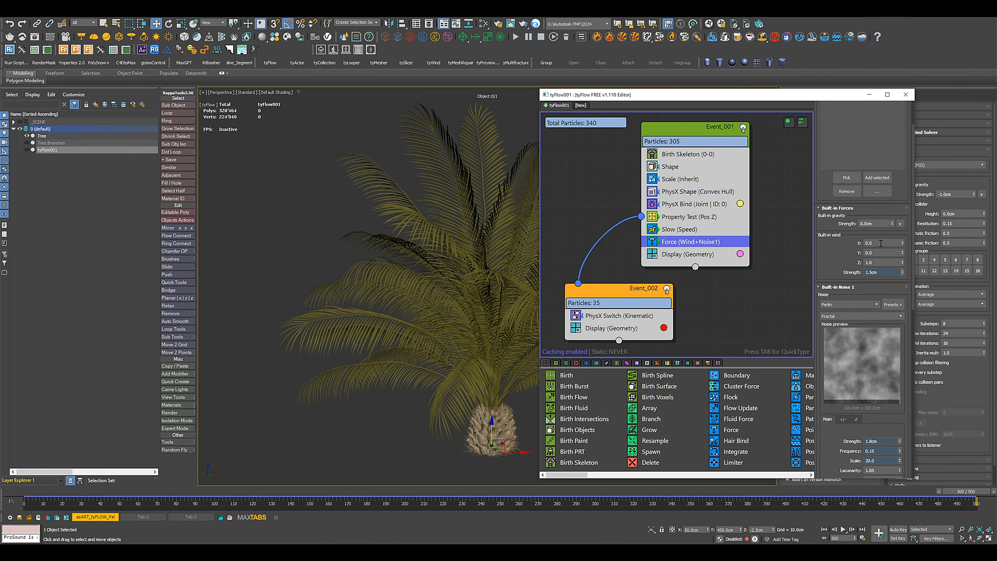
left_click(824, 528)
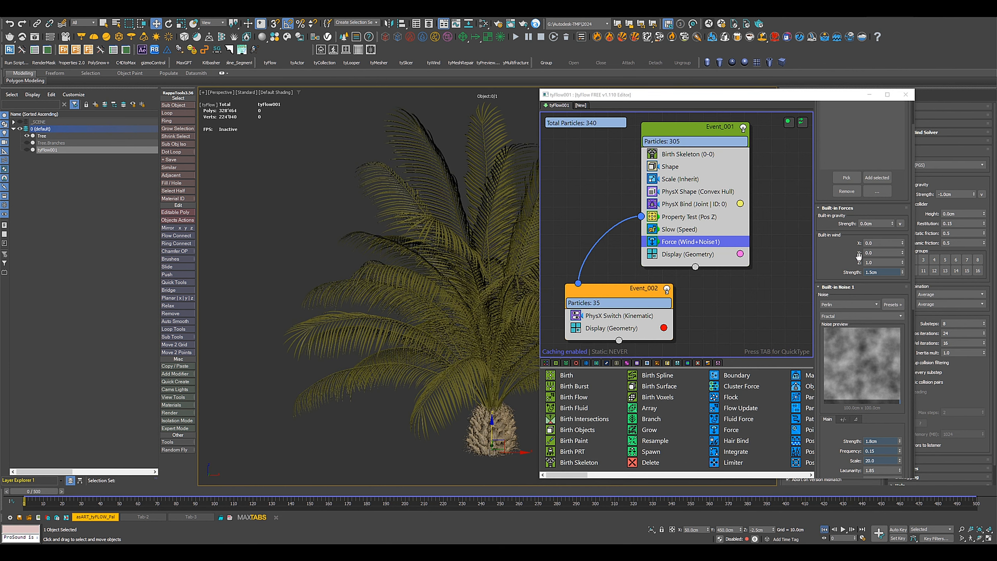
Set the built-in wind X direction of the Force operator to 1.
left_click_drag(874, 243, 746, 249)
type("1")
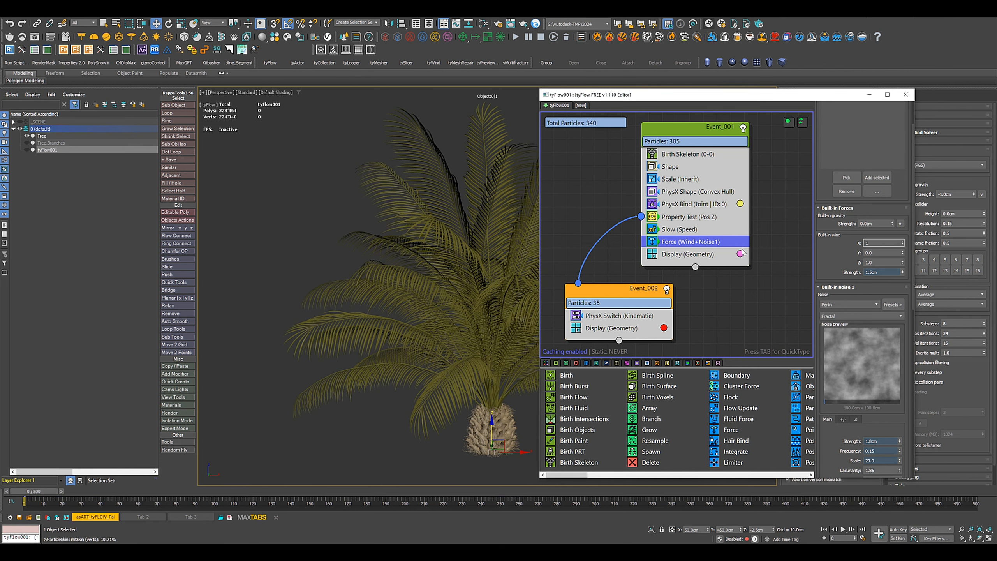
key("Return")
Set the Force operator's built-in wind strength to 3 cm and play the palm's animation beside the editor.
left_click_drag(888, 271, 774, 282)
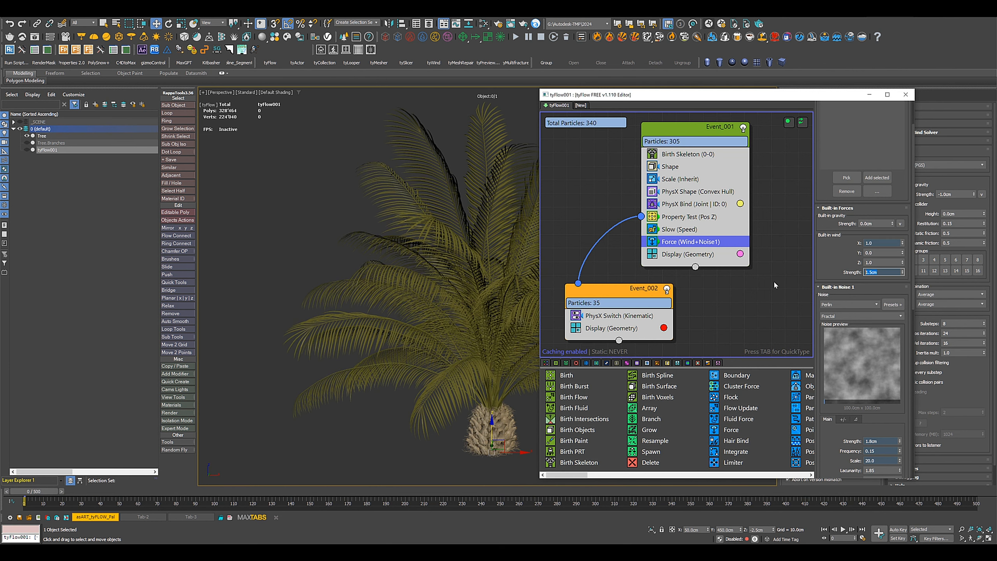
type("3")
key("Return")
left_click_drag(757, 94, 800, 93)
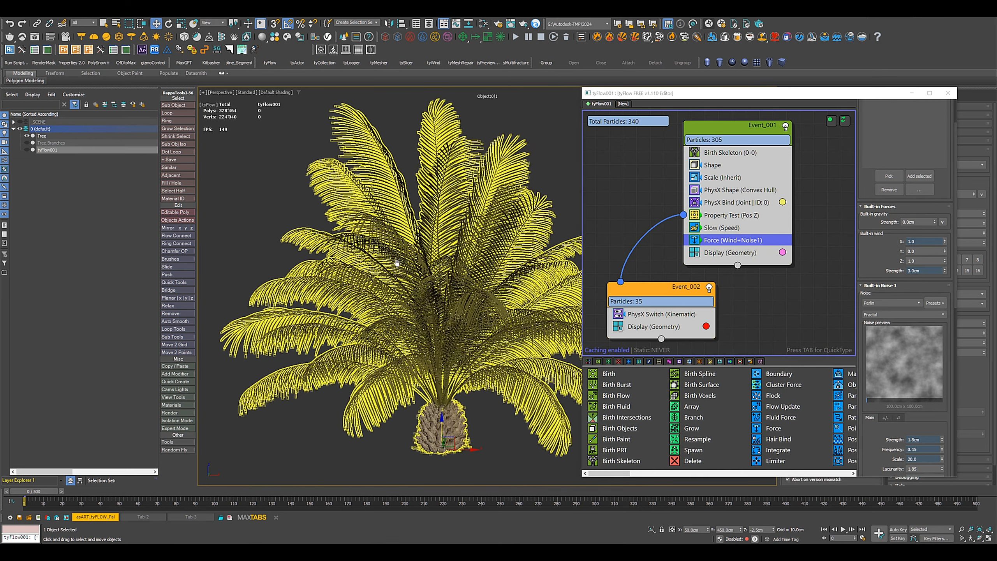
left_click(842, 530)
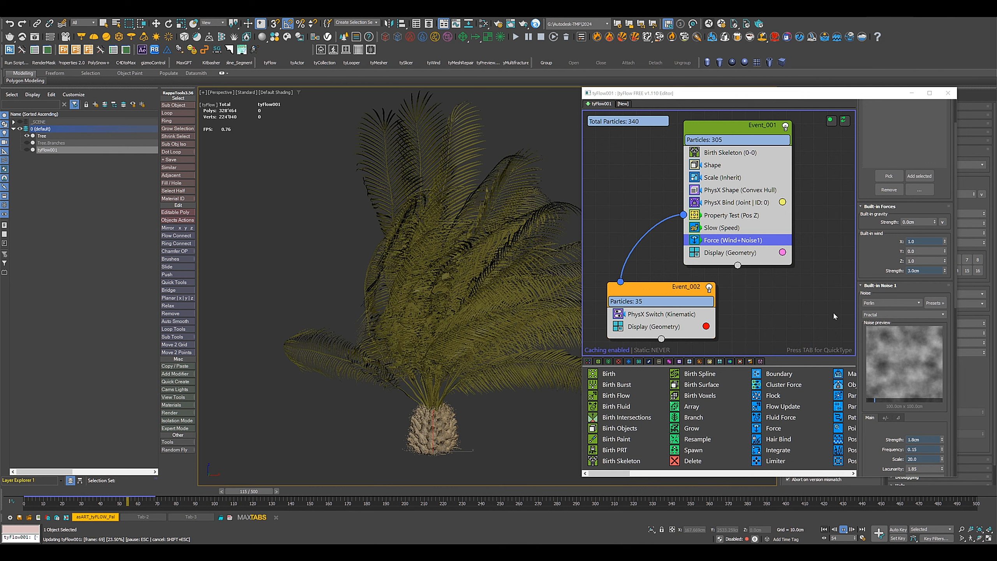
Set the Force operator's built-in wind X direction to 0 and close the tyFlow editor, keeping the whole palm in view.
left_click(924, 241)
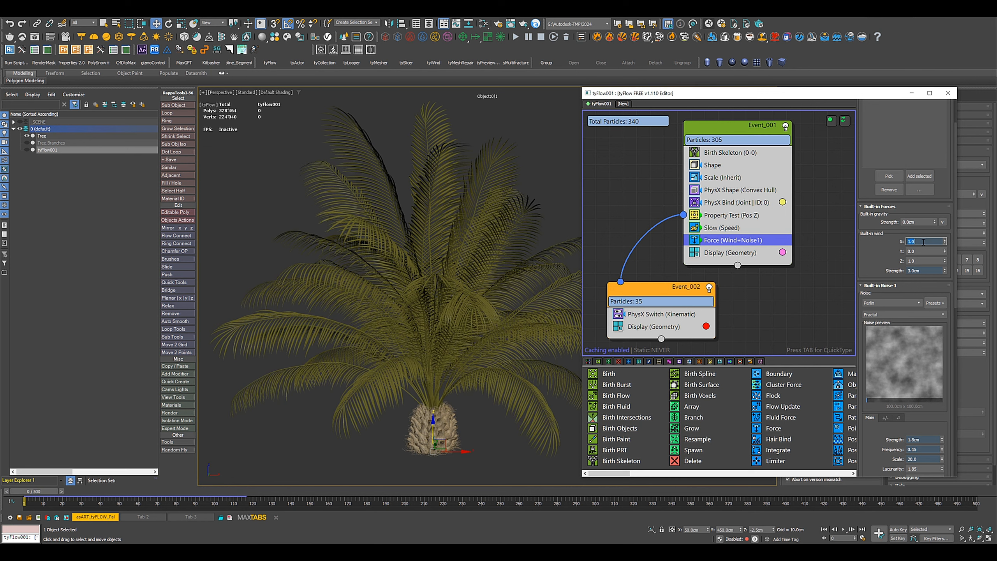
type("0")
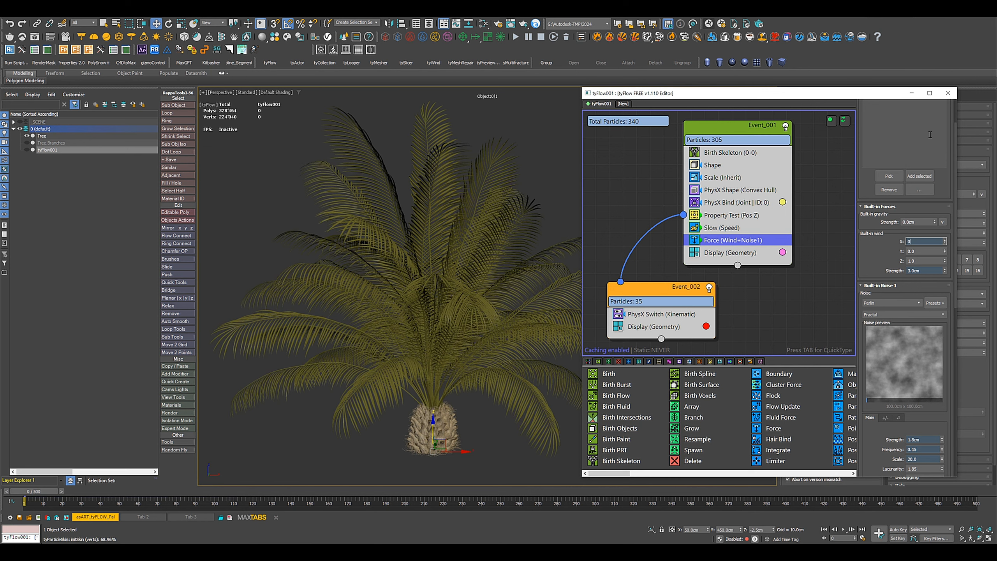
left_click(948, 92)
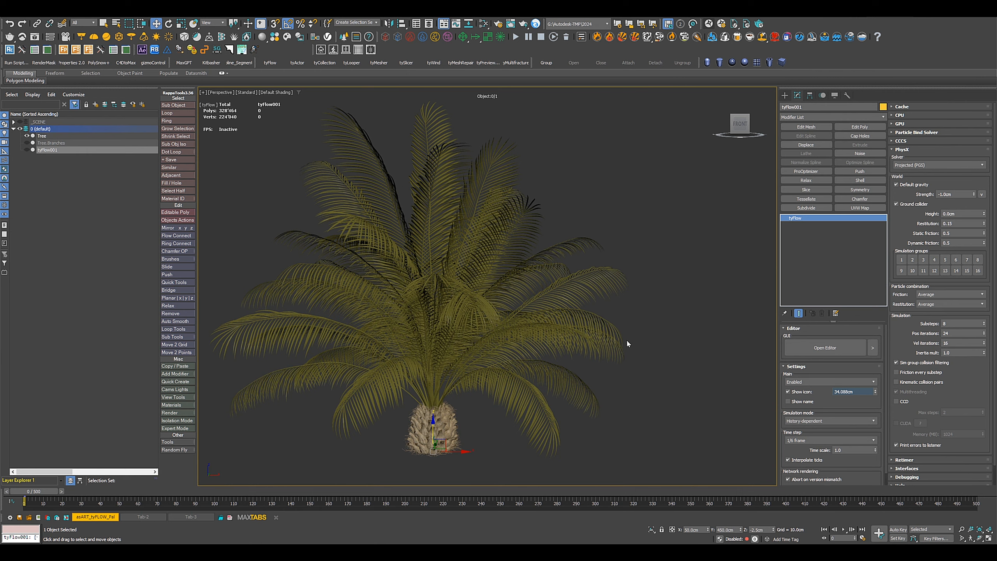
middle_click_drag(627, 340, 670, 370)
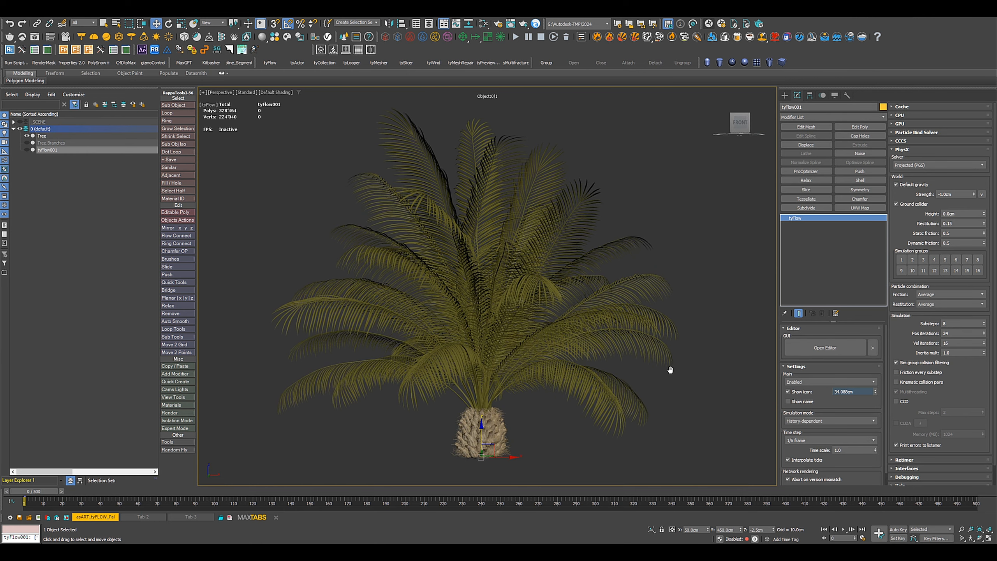